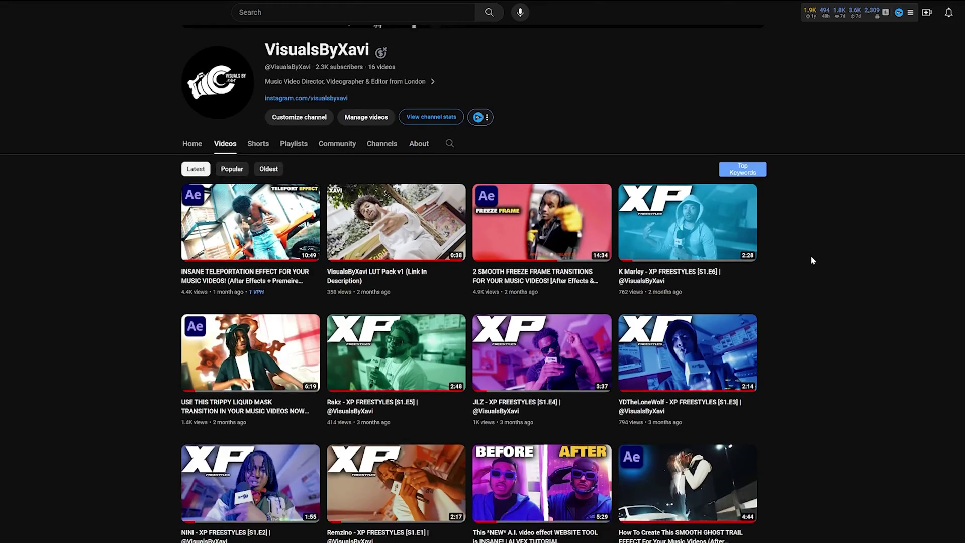
pyautogui.scroll(-2, 812, 260)
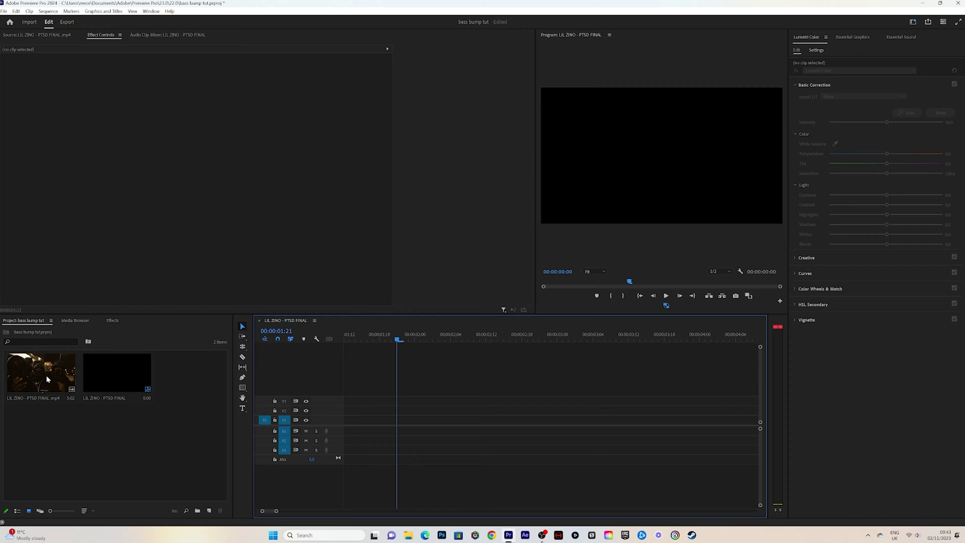
# - Load LIL ZINO - PTSD FINAL.mp4 and lay it on V1/A1 of the sequence
pyautogui.doubleClick(47, 379)
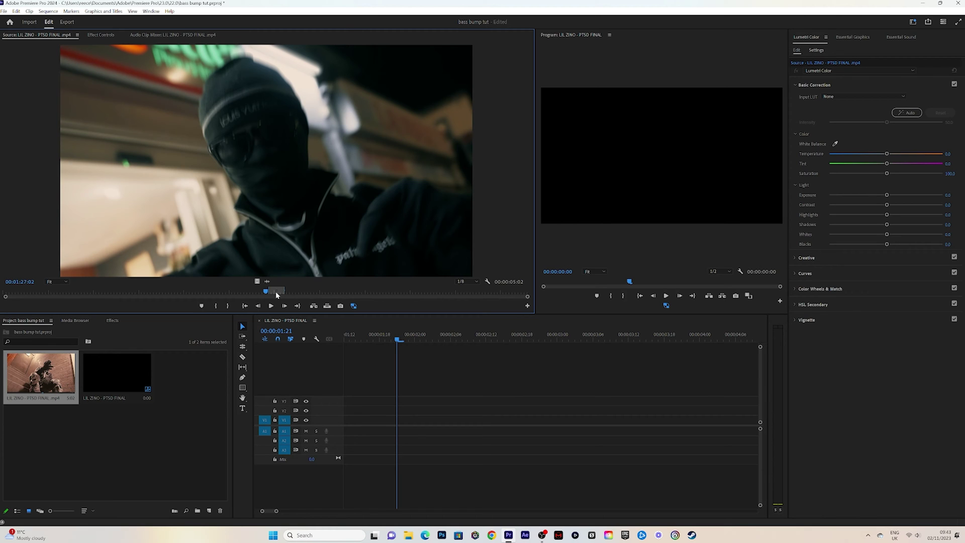
pyautogui.moveTo(272, 280); pyautogui.dragTo(347, 425)
pyautogui.moveTo(275, 511); pyautogui.dragTo(295, 510)
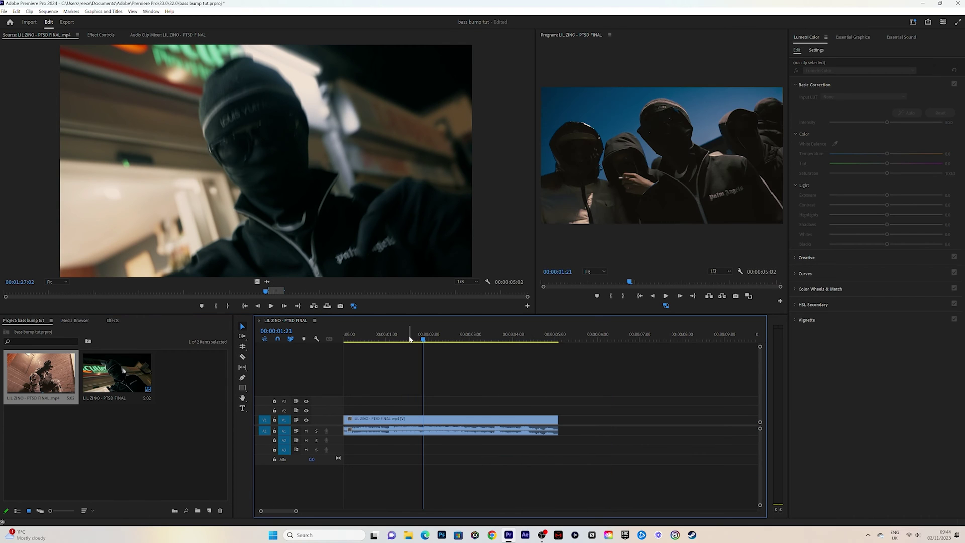
# - Lock track A1 and add a marker on the bass hit at 00:00:01:21
pyautogui.click(274, 431)
pyautogui.moveTo(408, 341); pyautogui.dragTo(423, 341)
pyautogui.click(450, 470)
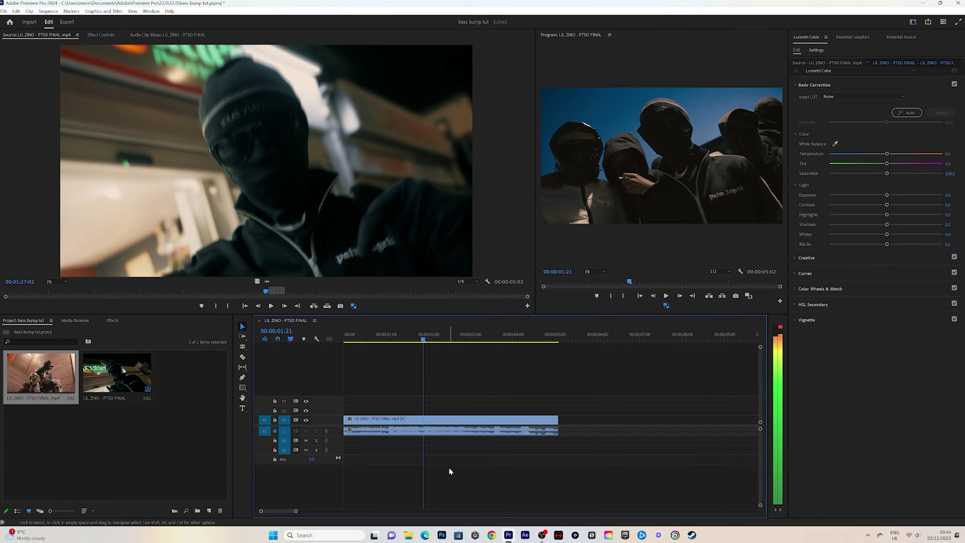
pyautogui.press('d')
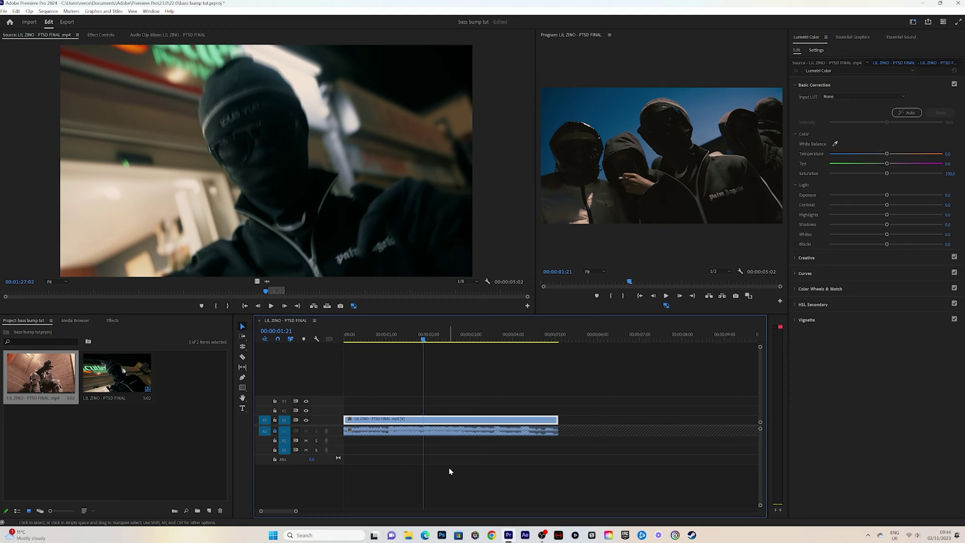
pyautogui.click(450, 471)
pyautogui.press('m')
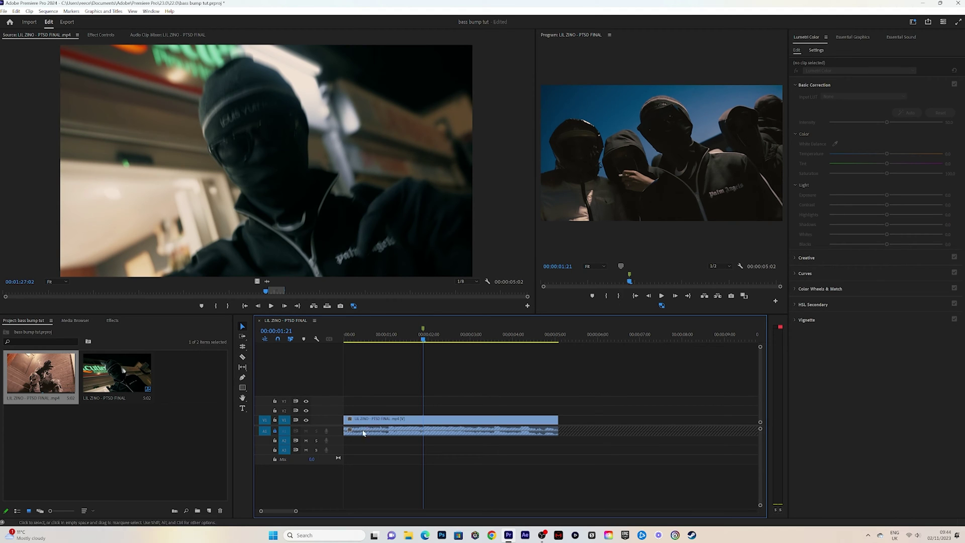
pyautogui.moveTo(295, 511); pyautogui.dragTo(285, 511)
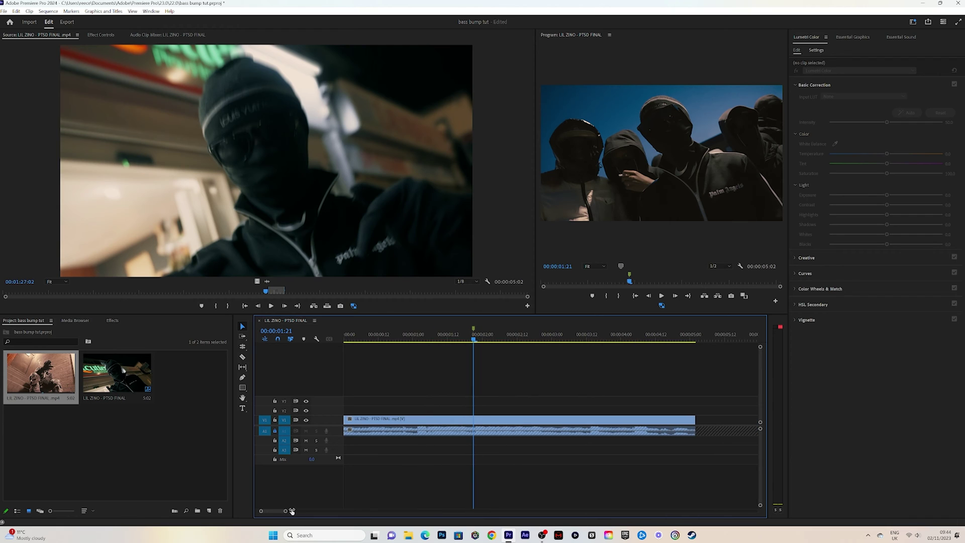
# - Create a new Adjustment Layer and load it in the Source monitor
pyautogui.click(209, 511)
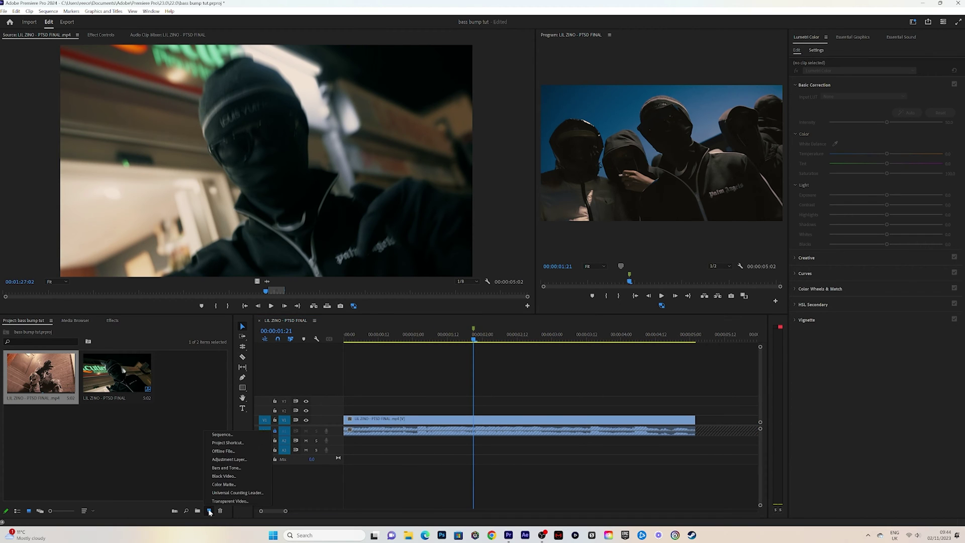
pyautogui.click(233, 460)
pyautogui.click(495, 291)
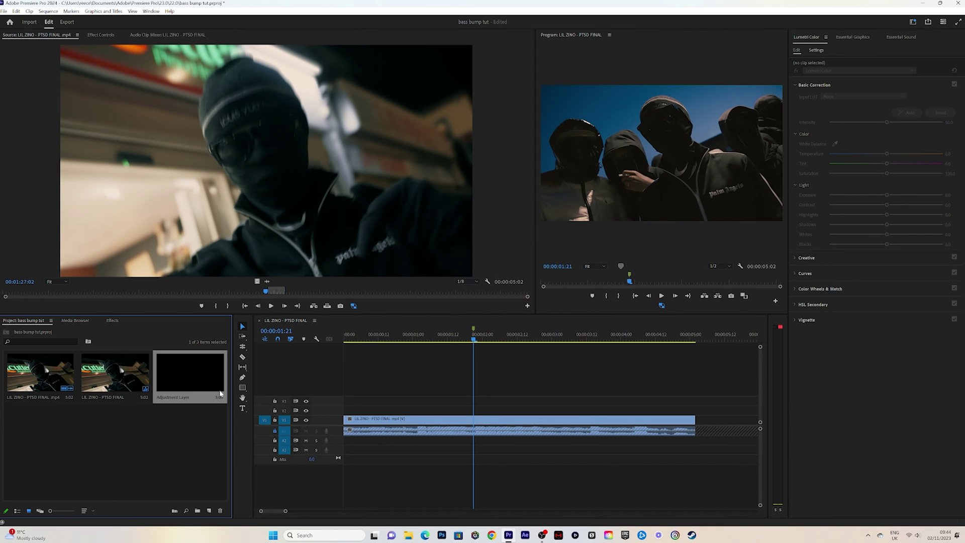
pyautogui.doubleClick(197, 378)
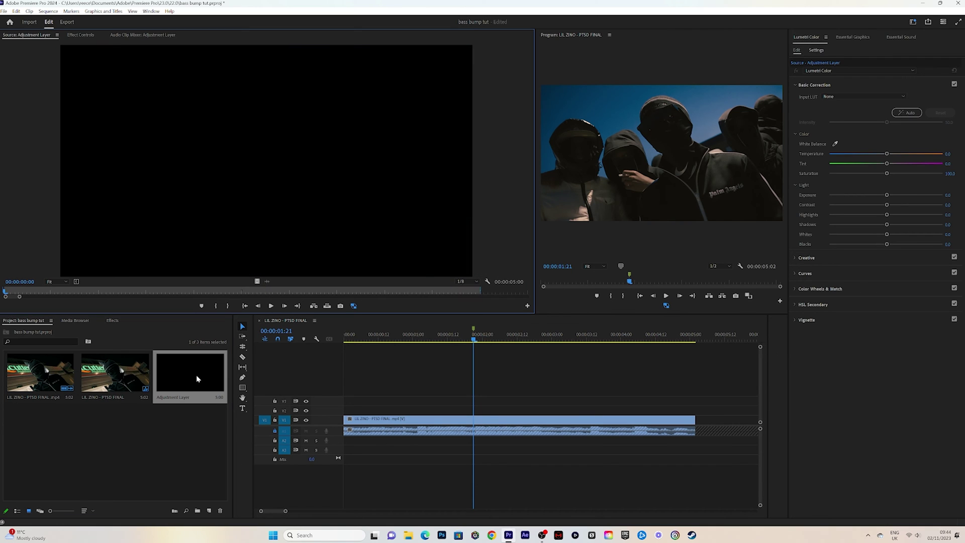
# - Mark a 7-frame In/Out span on the adjustment layer and drop it on V2 at the marker
pyautogui.click(102, 291)
pyautogui.click(215, 306)
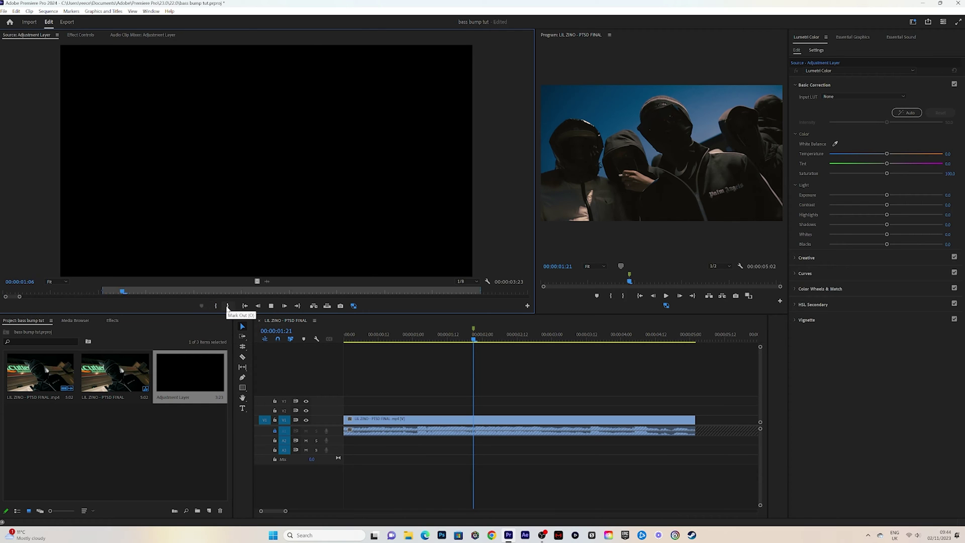
pyautogui.click(227, 306)
pyautogui.moveTo(130, 292)
pyautogui.mouseDown()
pyautogui.moveTo(112, 293)
pyautogui.moveTo(128, 290)
pyautogui.mouseUp()
pyautogui.click(227, 306)
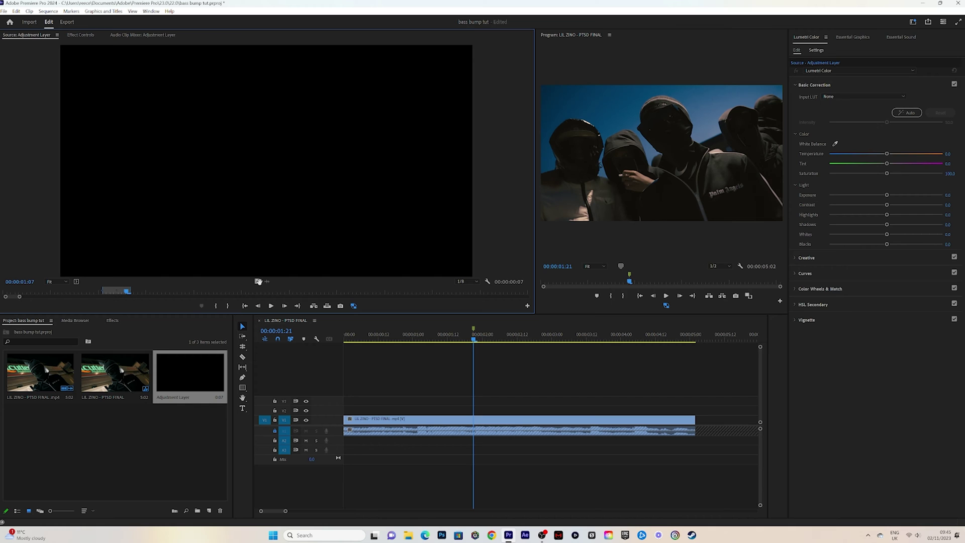
pyautogui.moveTo(258, 281); pyautogui.dragTo(477, 407)
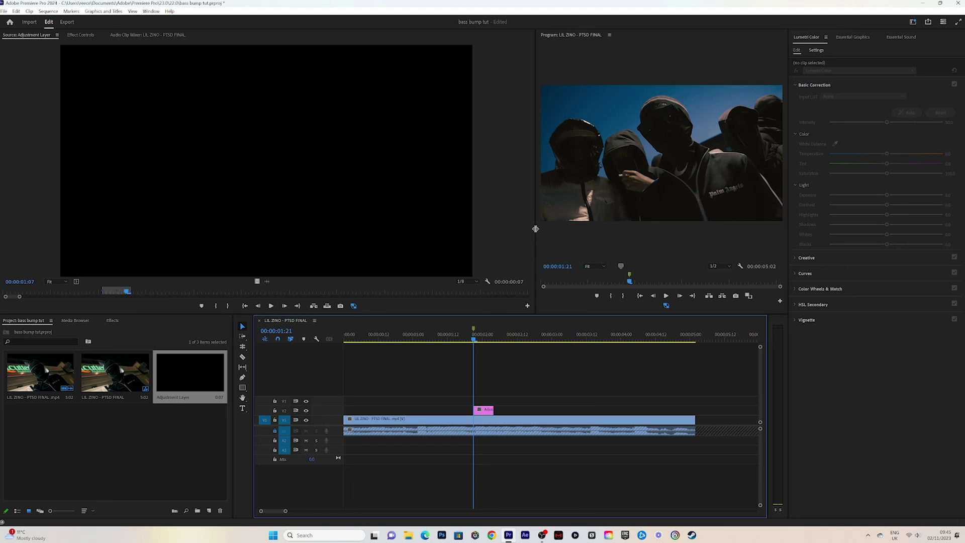
# - Apply the Transform effect to the V2 adjustment layer and show it in Effect Controls
pyautogui.moveTo(535, 226); pyautogui.dragTo(364, 226)
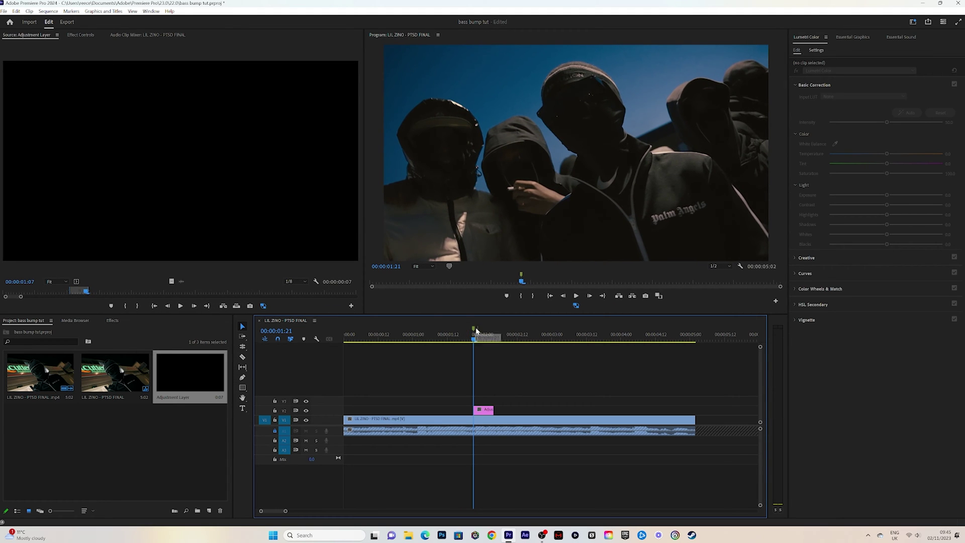
pyautogui.click(489, 411)
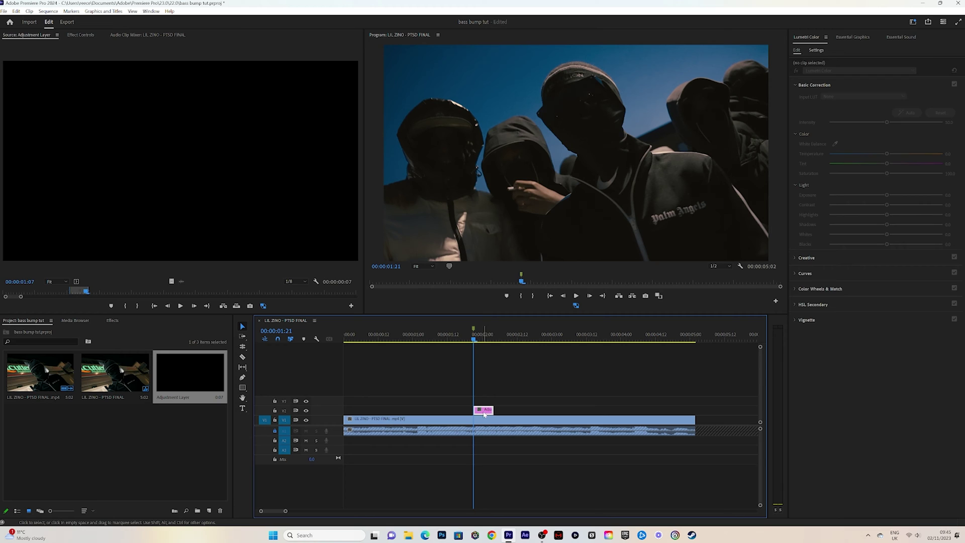
pyautogui.click(111, 321)
pyautogui.click(54, 330)
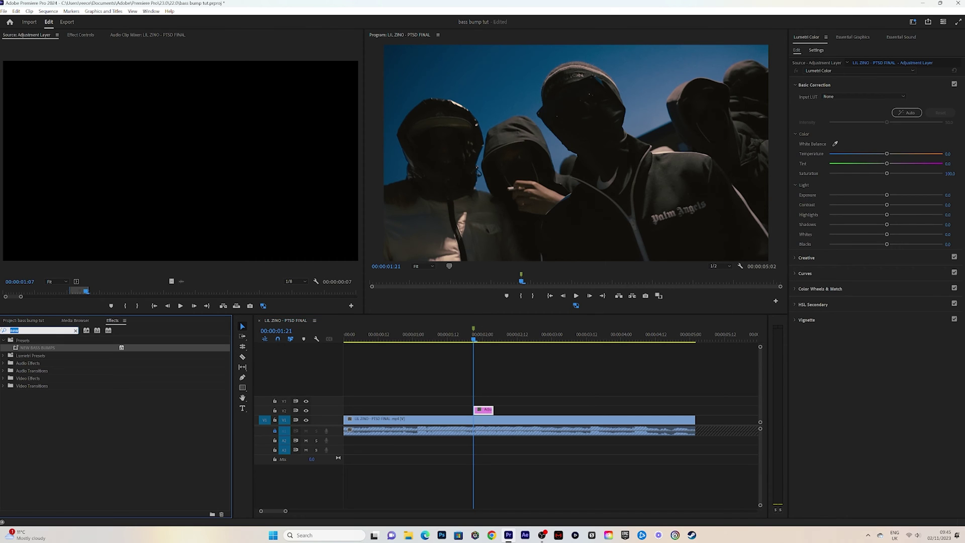
pyautogui.write('transform')
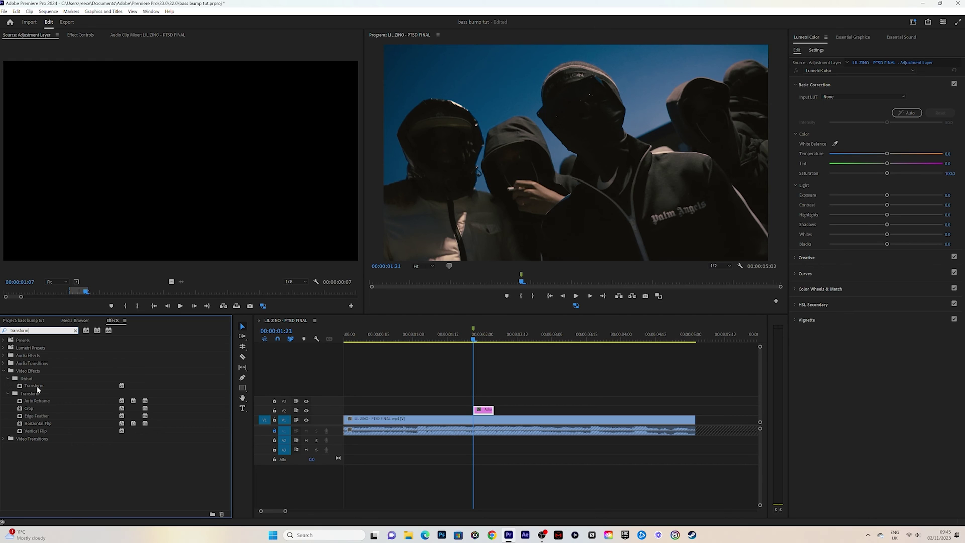
pyautogui.moveTo(37, 388); pyautogui.dragTo(482, 409)
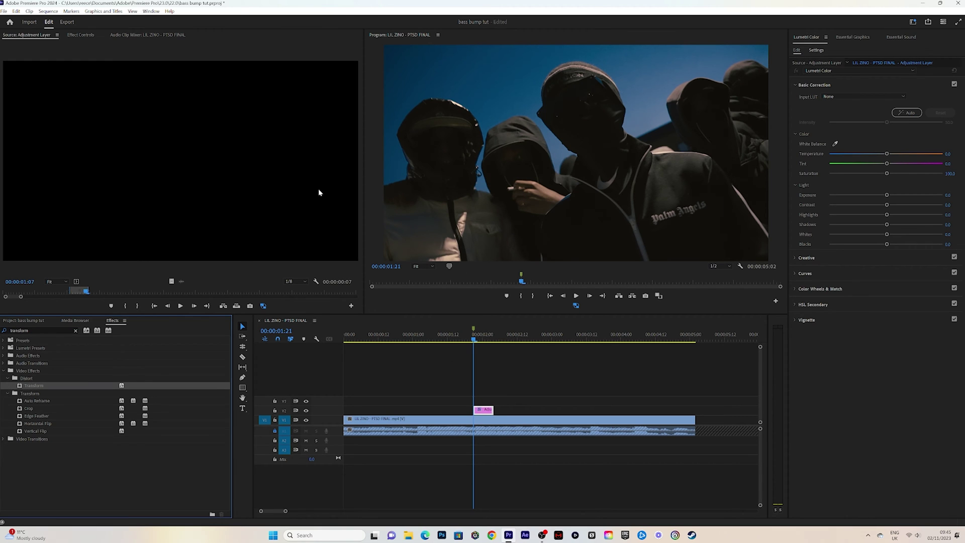
pyautogui.hotkey('shift', '5')
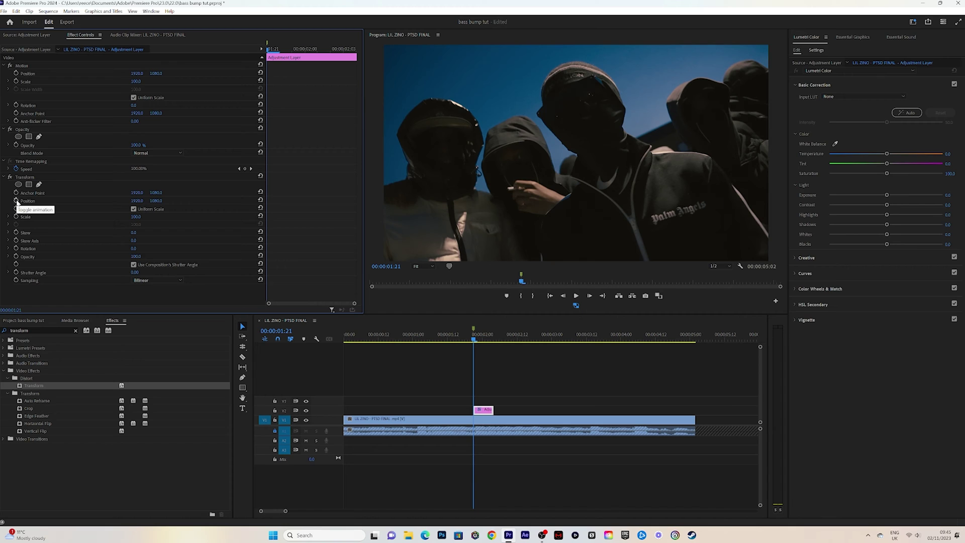
# - Enable Position and Scale keyframing, then key Scale 130 and Position Y 1244 at 00:00:01:22
pyautogui.click(16, 200)
pyautogui.click(16, 217)
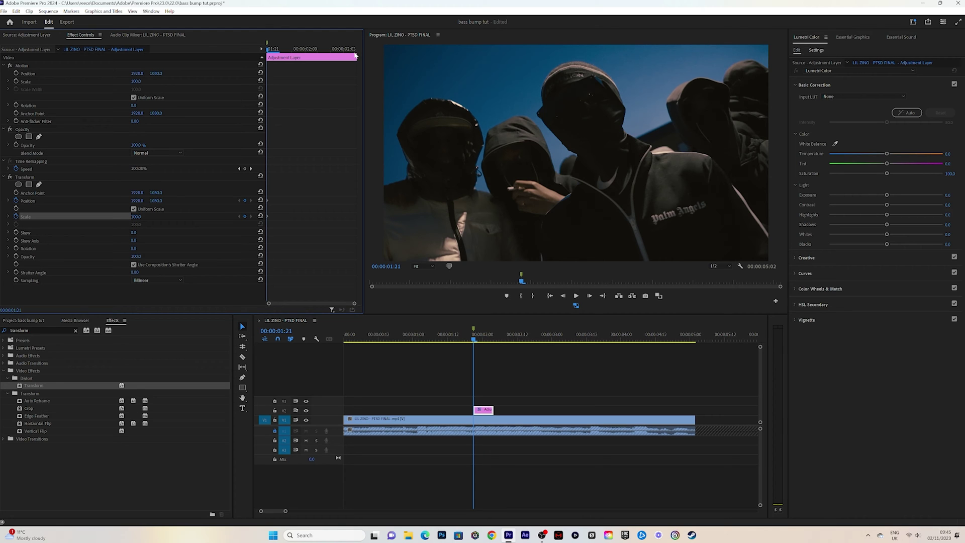
pyautogui.click(276, 50)
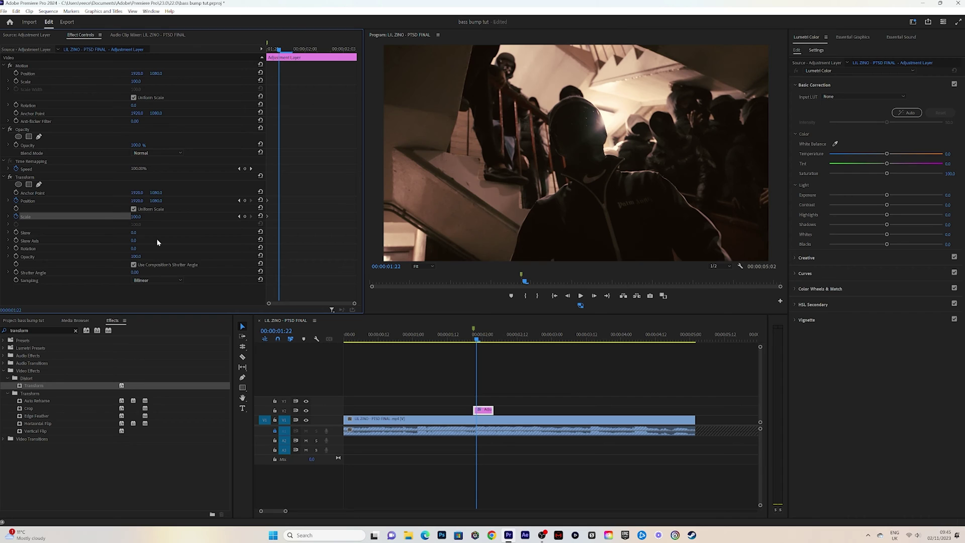
pyautogui.click(138, 217)
pyautogui.press('BackSpace')
pyautogui.write('130')
pyautogui.press('Return')
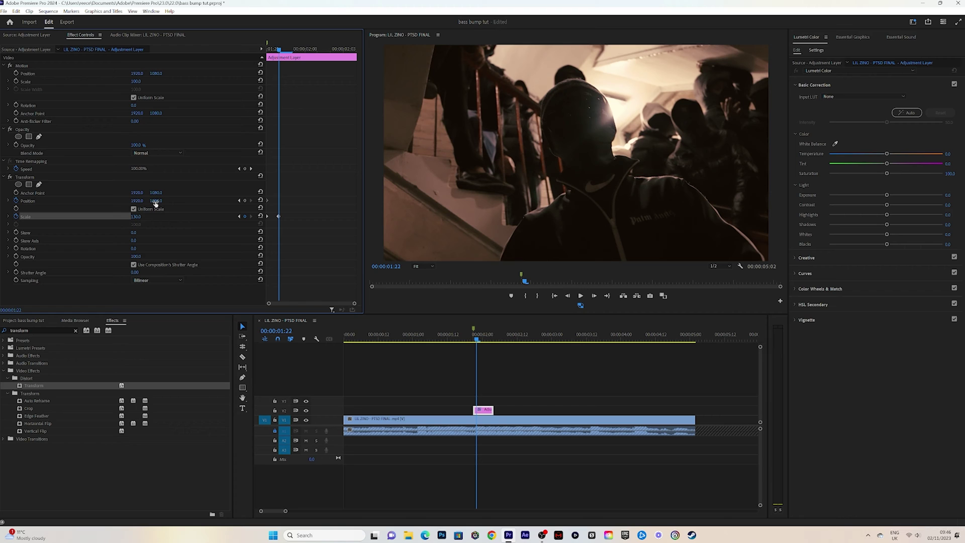
pyautogui.moveTo(156, 201); pyautogui.dragTo(249, 200)
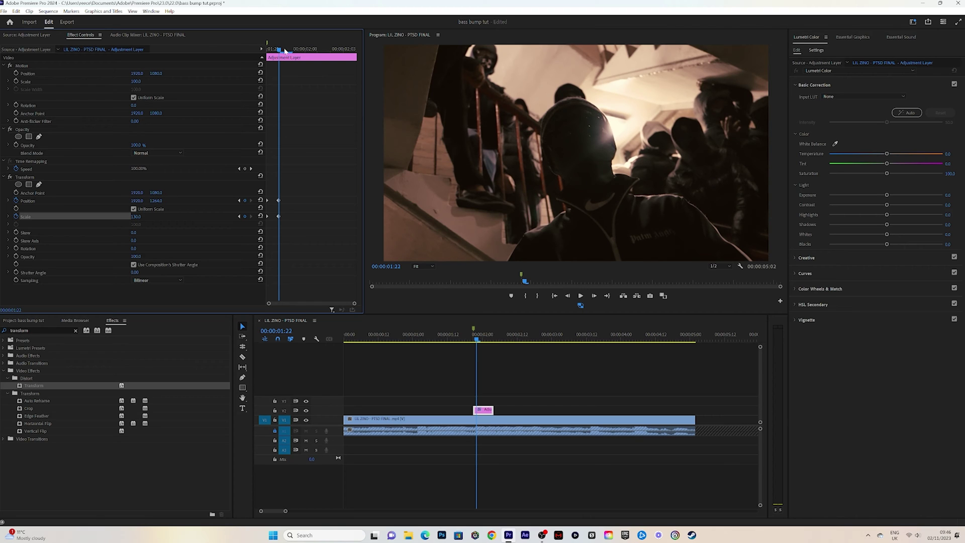
# - Keyframe Position Y frame by frame: 920 at 1:23, 1112 at 2:00, 1099 at 2:01, 1034 at 2:02
pyautogui.moveTo(284, 50); pyautogui.dragTo(295, 50)
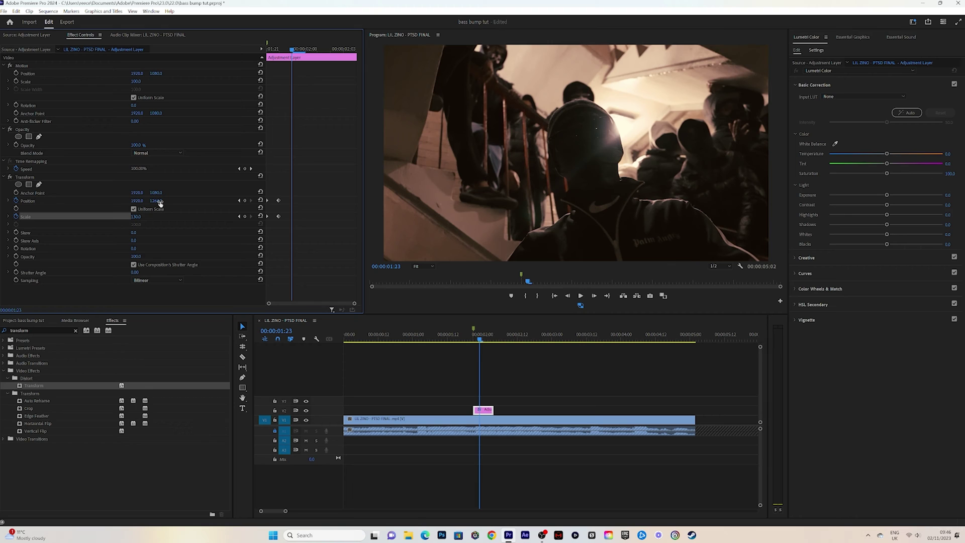
pyautogui.moveTo(157, 200); pyautogui.dragTo(83, 200)
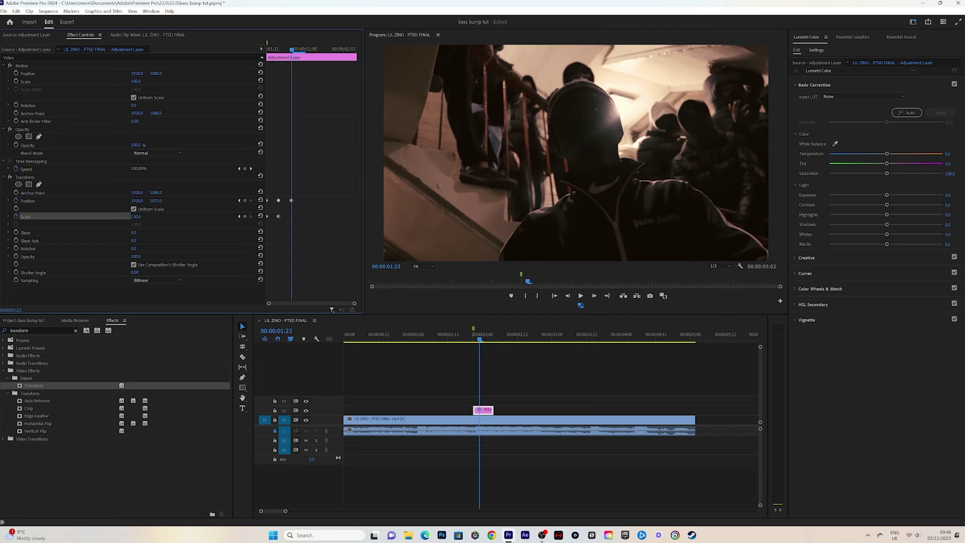
pyautogui.moveTo(156, 200); pyautogui.dragTo(110, 201)
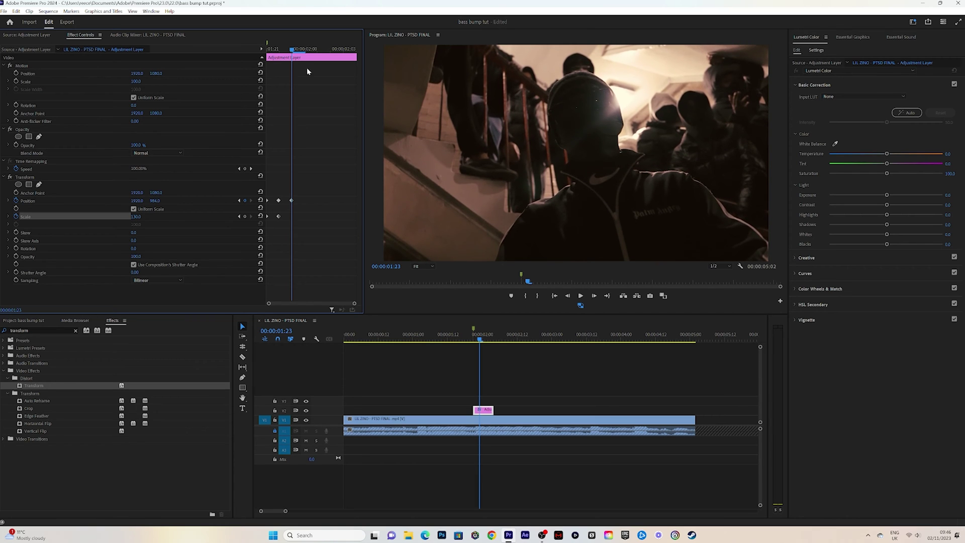
pyautogui.click(303, 51)
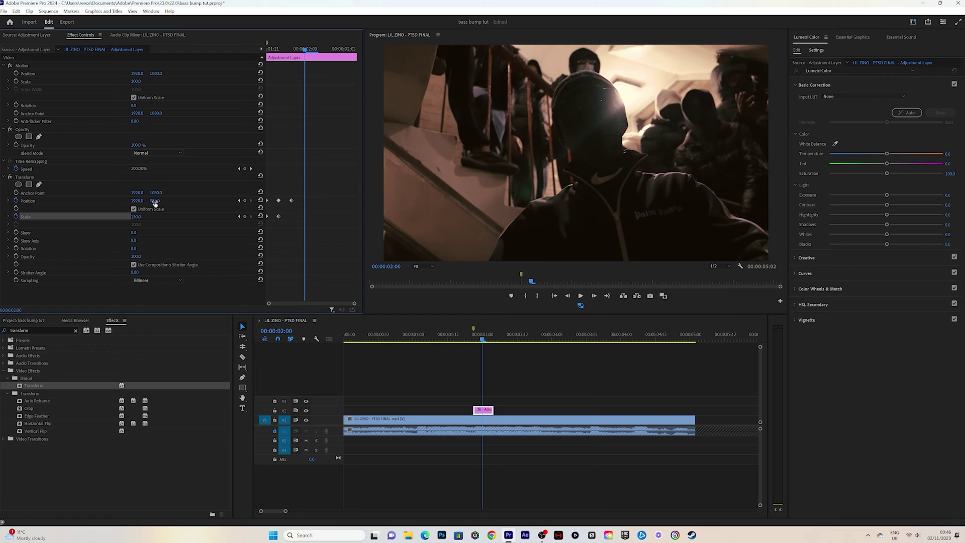
pyautogui.moveTo(155, 200); pyautogui.dragTo(262, 201)
pyautogui.moveTo(304, 53); pyautogui.dragTo(312, 52)
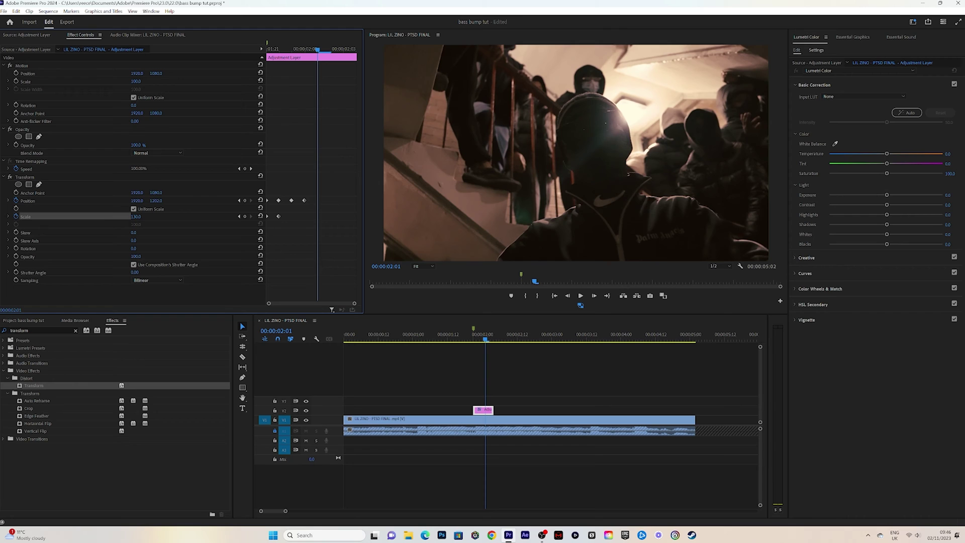
pyautogui.moveTo(156, 201); pyautogui.dragTo(107, 200)
pyautogui.moveTo(318, 50); pyautogui.dragTo(327, 50)
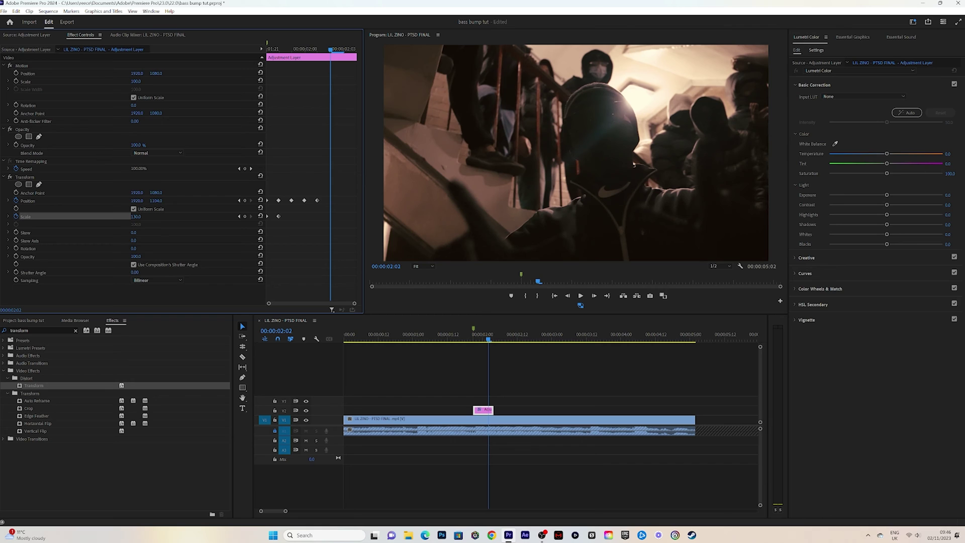
pyautogui.moveTo(156, 201); pyautogui.dragTo(123, 201)
pyautogui.press('Right')
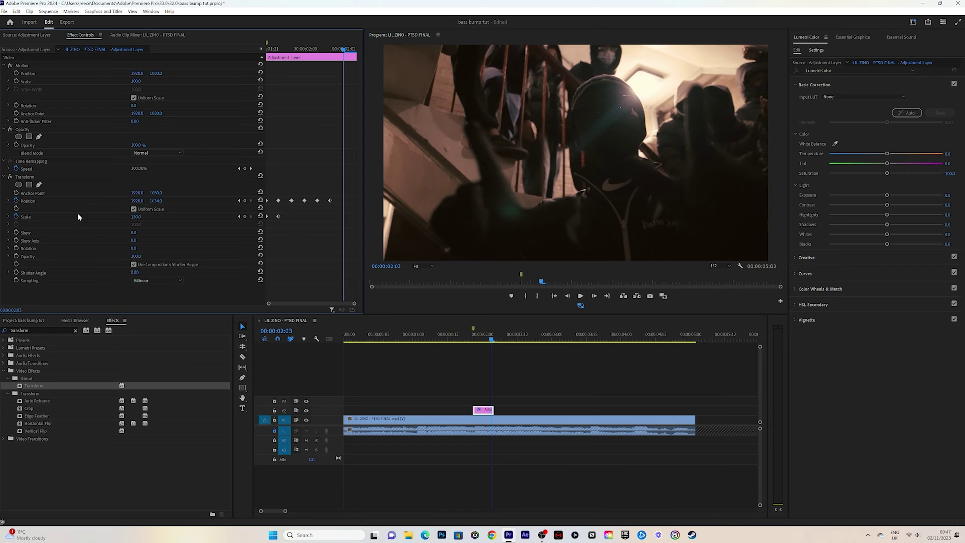
# - Key Position back to its default 1080 and nudge the last Position keyframe slightly later
pyautogui.click(81, 201)
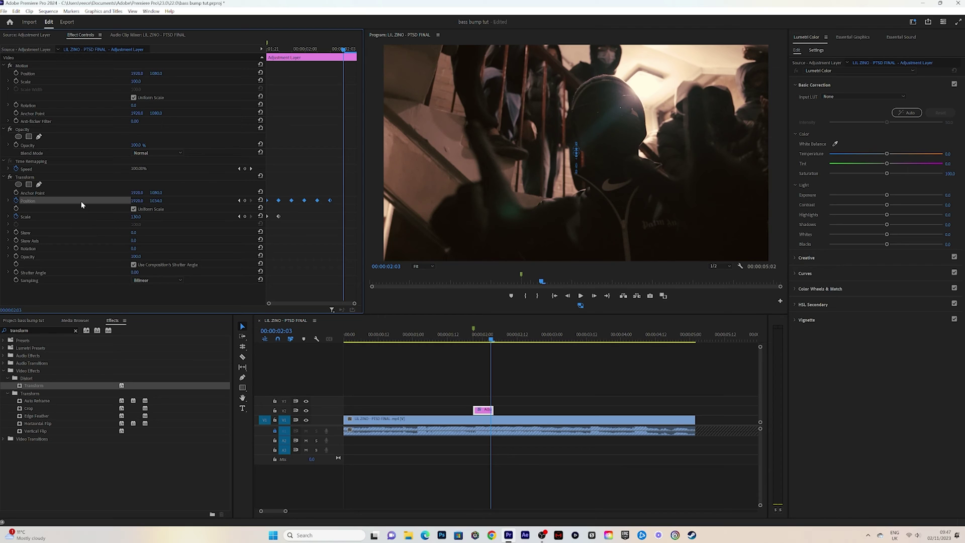
pyautogui.click(260, 201)
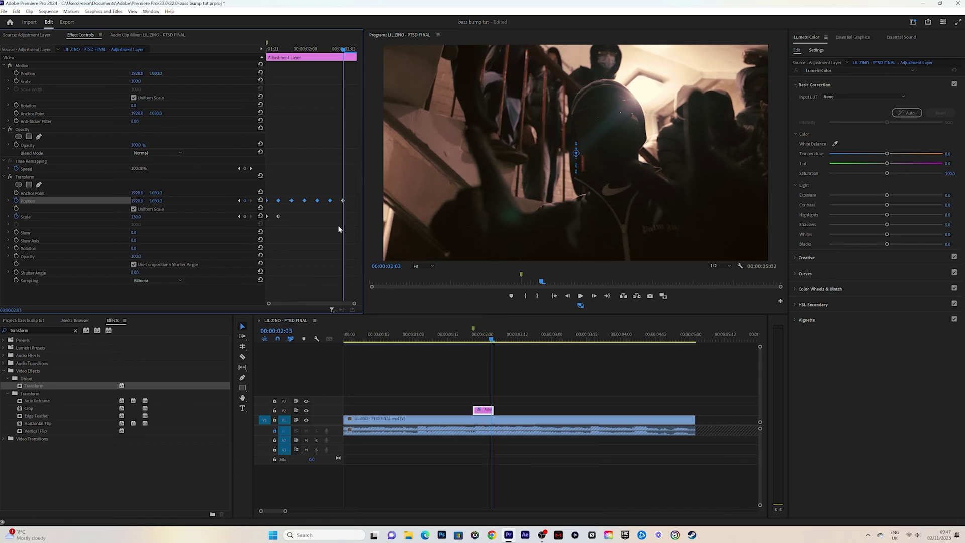
pyautogui.click(324, 50)
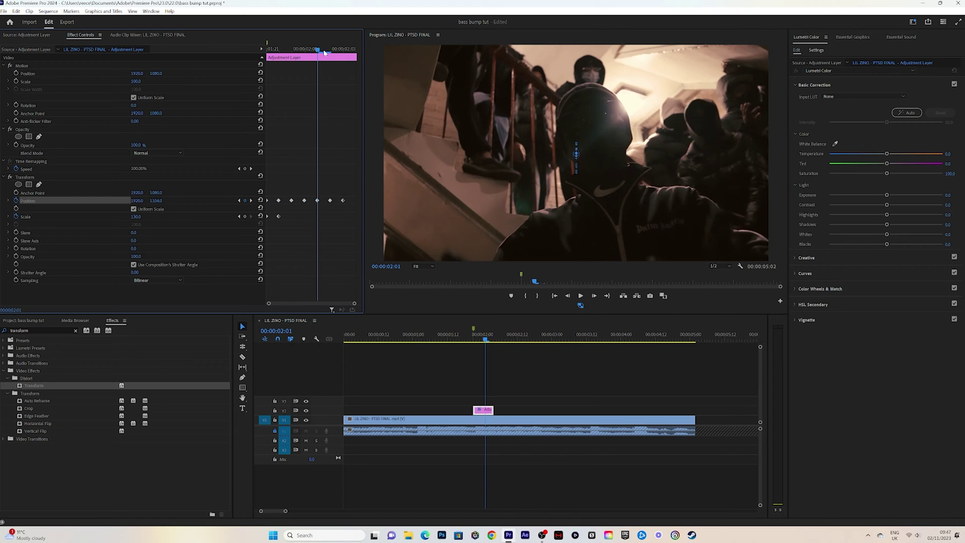
pyautogui.moveTo(324, 52)
pyautogui.mouseDown()
pyautogui.moveTo(299, 52)
pyautogui.moveTo(343, 52)
pyautogui.mouseUp()
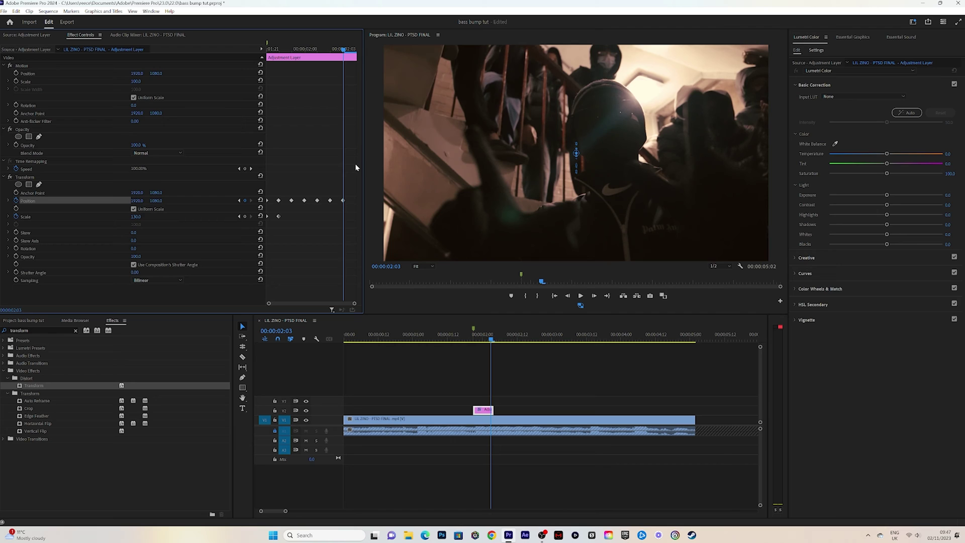
pyautogui.moveTo(343, 202); pyautogui.dragTo(343, 201)
# - Key Scale back to 100 at the end frame and scrub through the shake
pyautogui.click(93, 216)
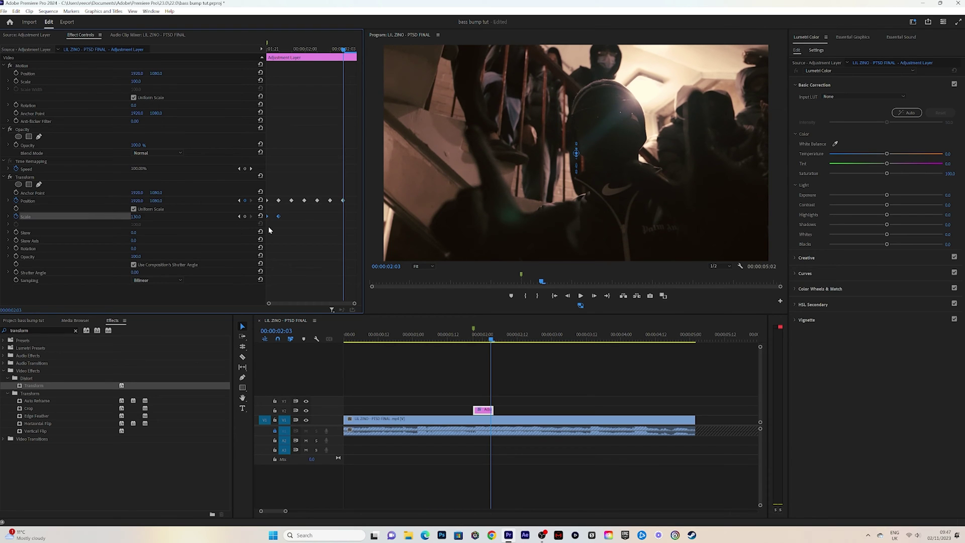
pyautogui.click(260, 216)
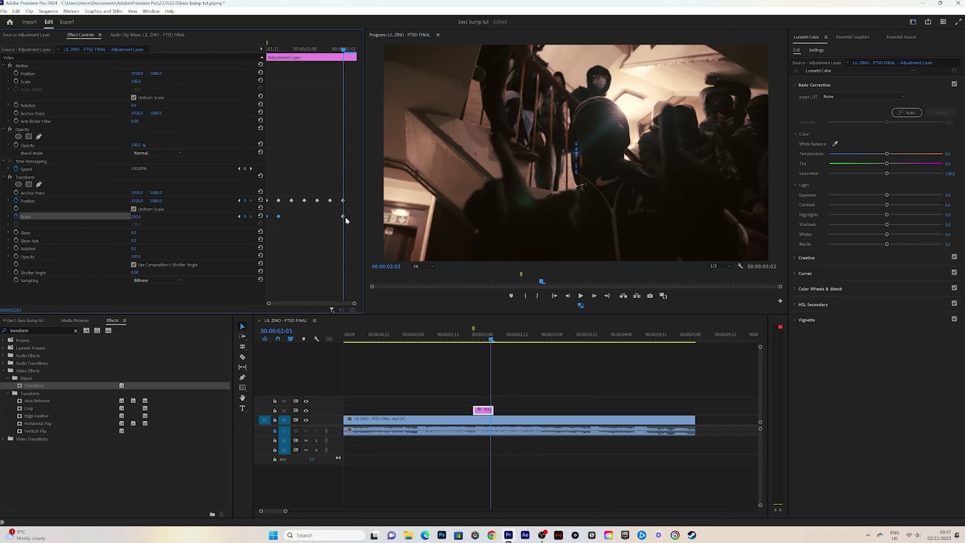
pyautogui.moveTo(321, 52); pyautogui.dragTo(346, 54)
pyautogui.moveTo(491, 341)
pyautogui.mouseDown()
pyautogui.moveTo(673, 341)
pyautogui.moveTo(478, 341)
pyautogui.mouseUp()
pyautogui.click(483, 410)
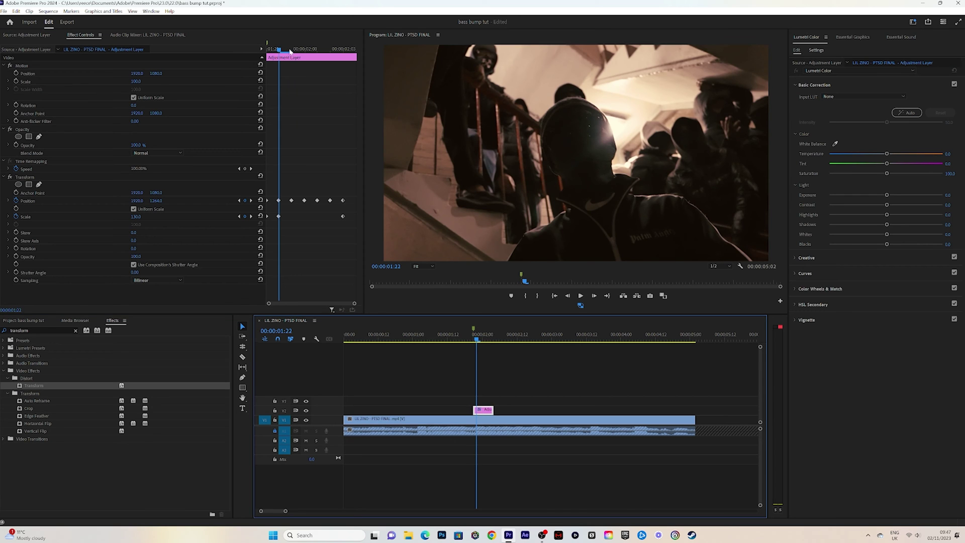
pyautogui.moveTo(274, 50); pyautogui.dragTo(334, 55)
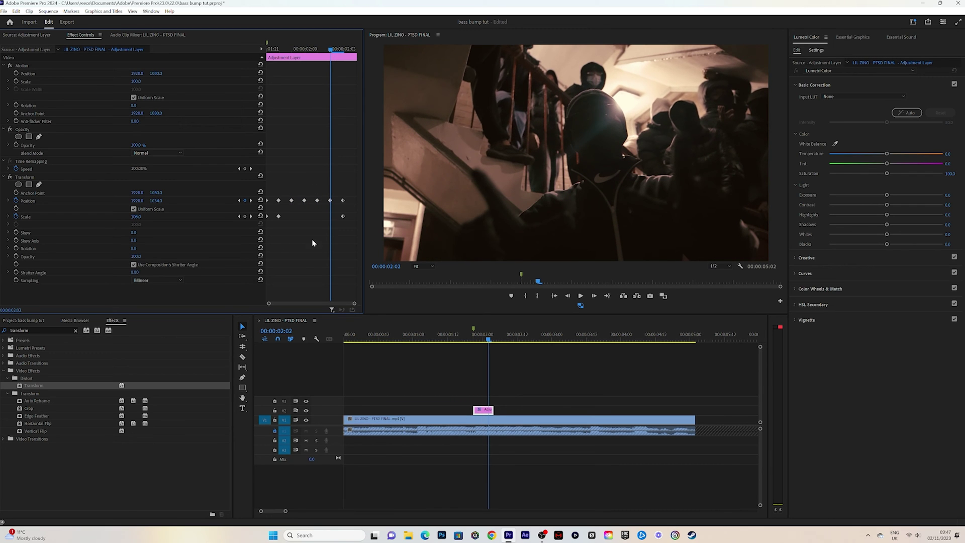
# - Turn off Use Composition's Shutter Angle and set the Transform Shutter Angle to 200
pyautogui.click(134, 265)
pyautogui.click(137, 272)
pyautogui.write('20')
pyautogui.press('Return')
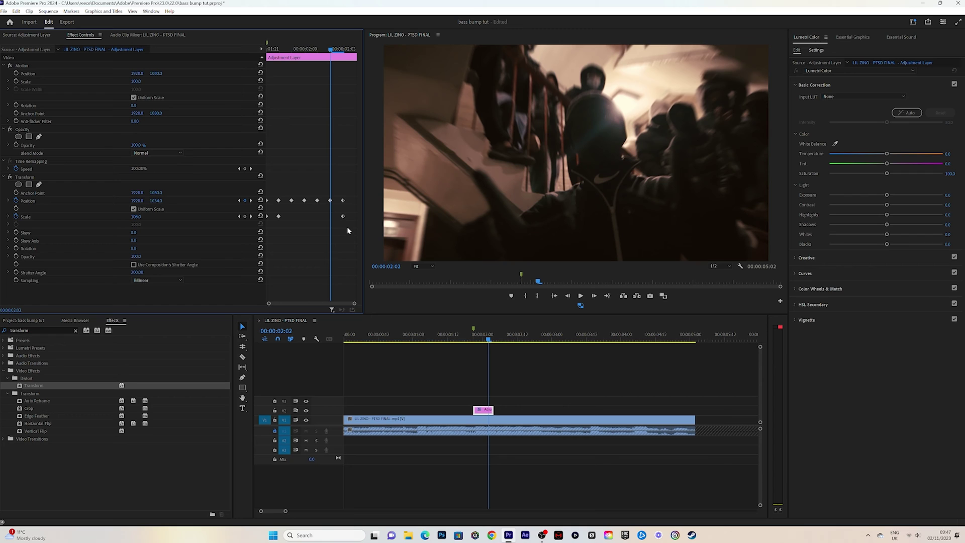
# - Set all Position and Scale keyframes to Ease In temporal interpolation
pyautogui.moveTo(348, 222); pyautogui.dragTo(254, 194)
pyautogui.rightClick(278, 217)
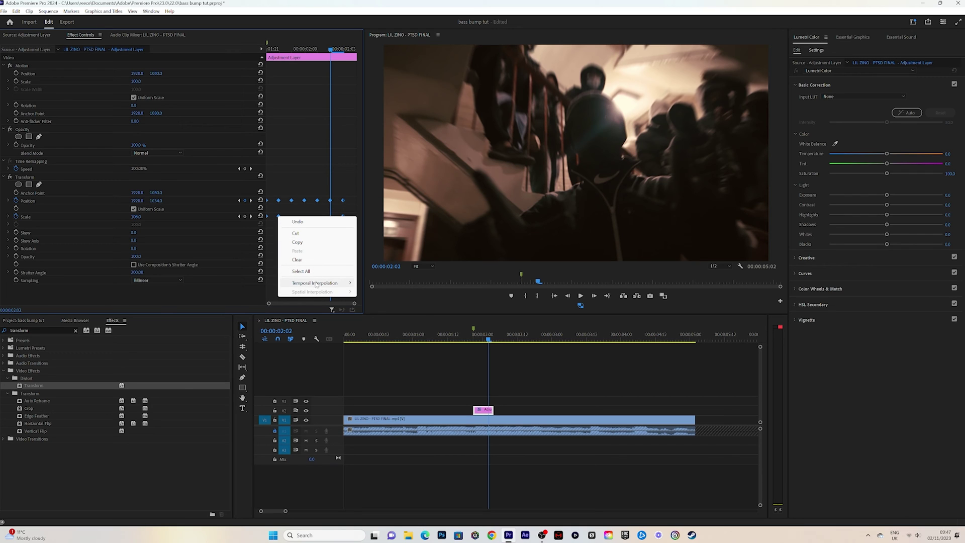
pyautogui.moveTo(315, 284)
pyautogui.click(377, 330)
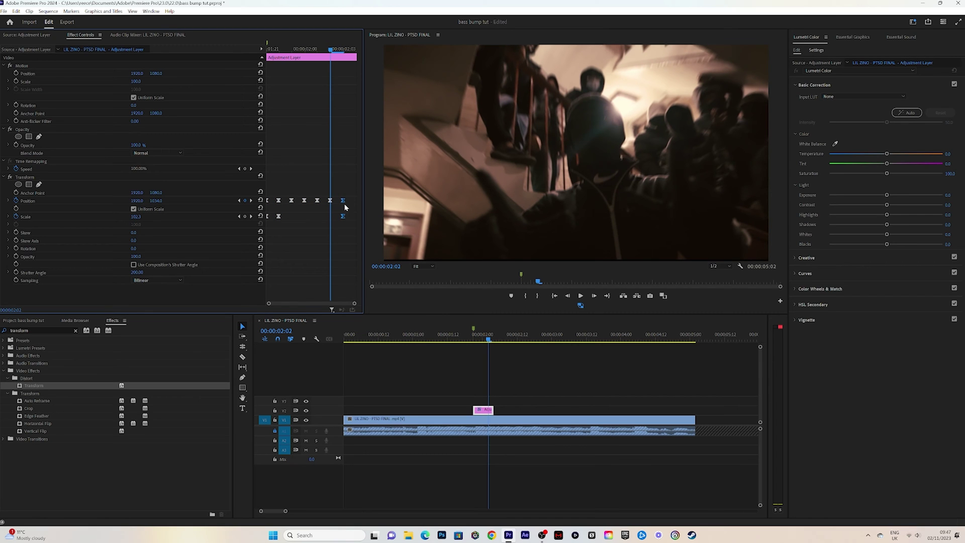
pyautogui.moveTo(343, 201); pyautogui.dragTo(354, 202)
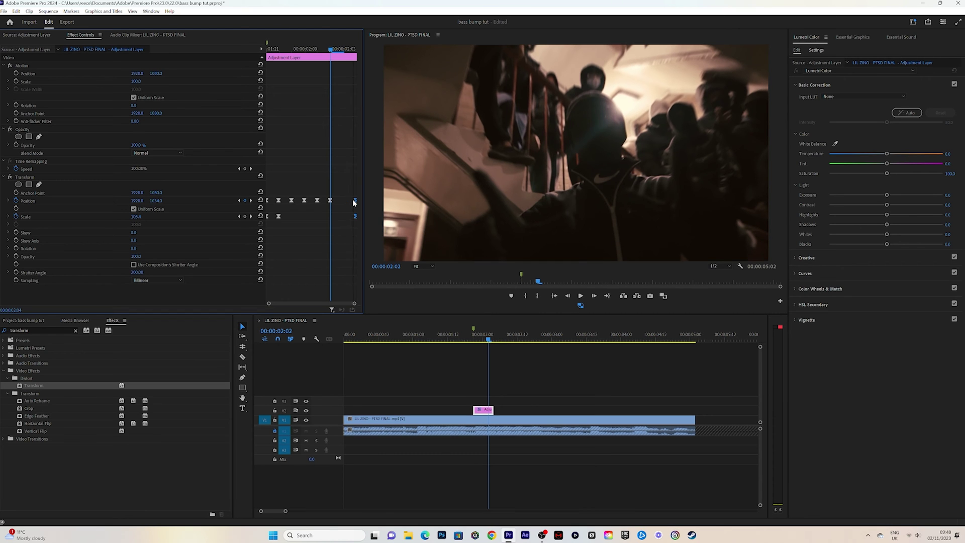
# - Play back the shake from 00:00:01:15, then select the adjustment layer's Transform effect
pyautogui.moveTo(299, 65); pyautogui.dragTo(271, 62)
pyautogui.click(457, 341)
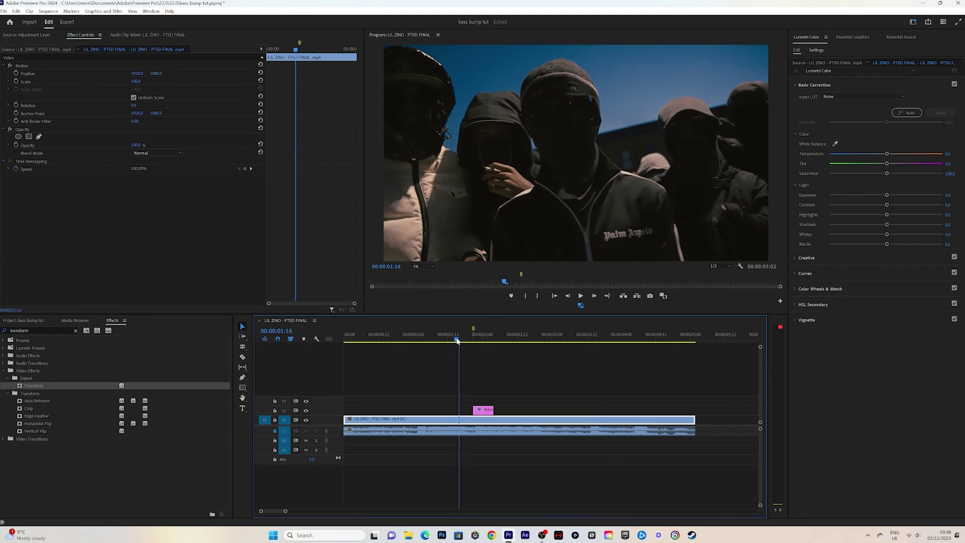
pyautogui.press('space')
pyautogui.press('space')
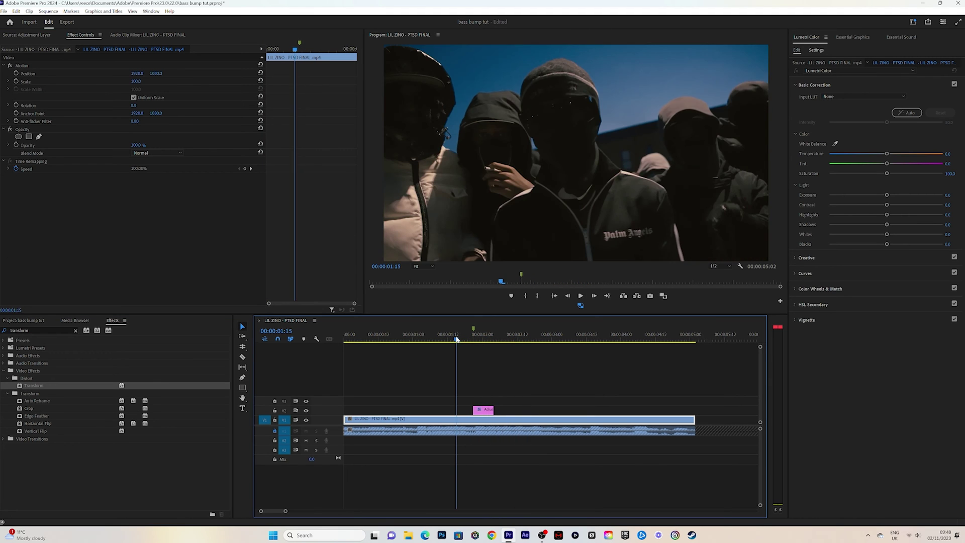
pyautogui.press('space')
pyautogui.press('space')
pyautogui.press('space')
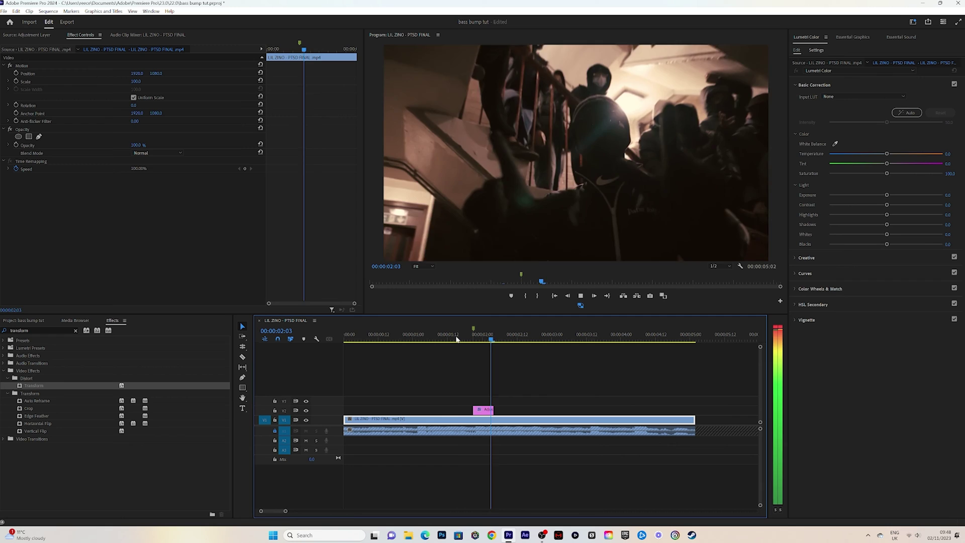
pyautogui.press('space')
pyautogui.moveTo(457, 339); pyautogui.dragTo(476, 340)
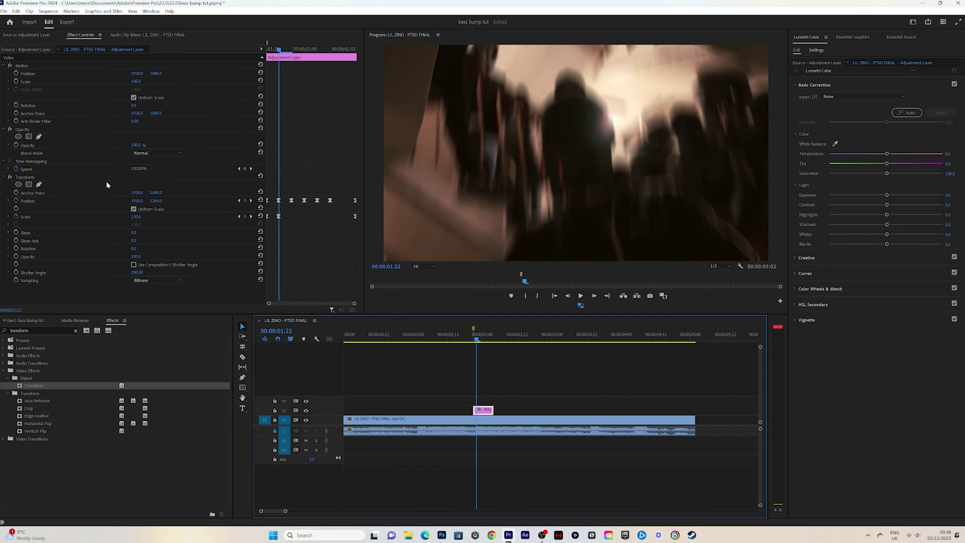
pyautogui.click(59, 179)
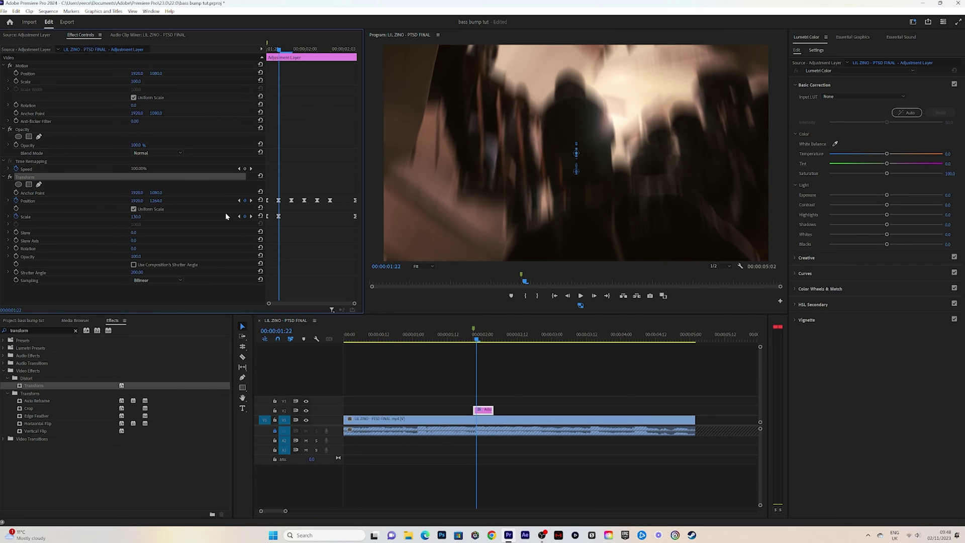
# - Save the adjustment layer's Transform settings as the preset 'NEW BASS BUMP 2'
pyautogui.rightClick(100, 177)
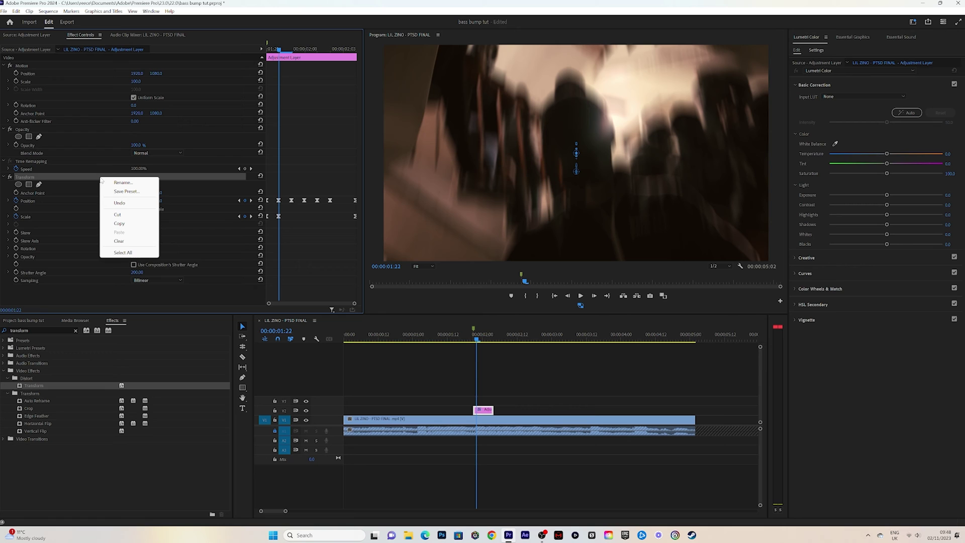
pyautogui.click(125, 191)
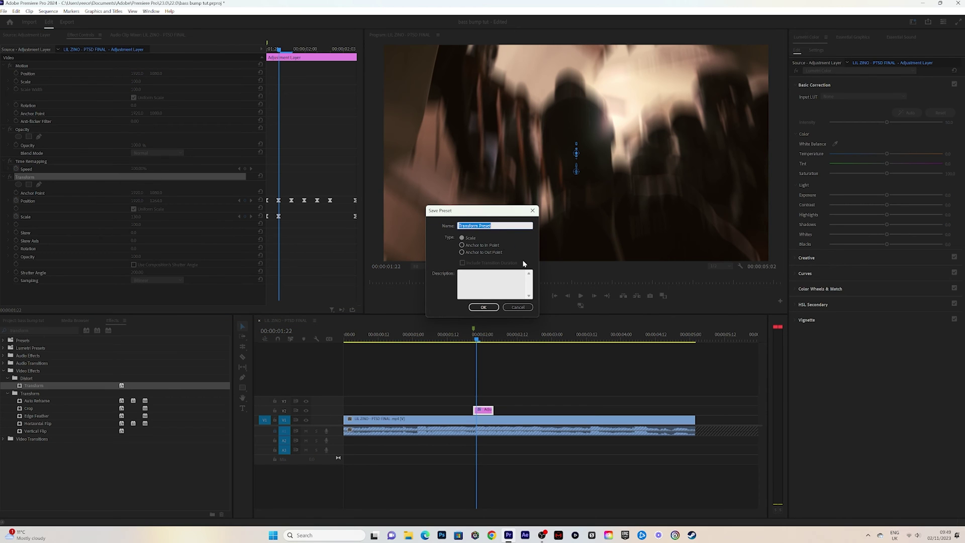
pyautogui.press('BackSpace')
pyautogui.press('Return')
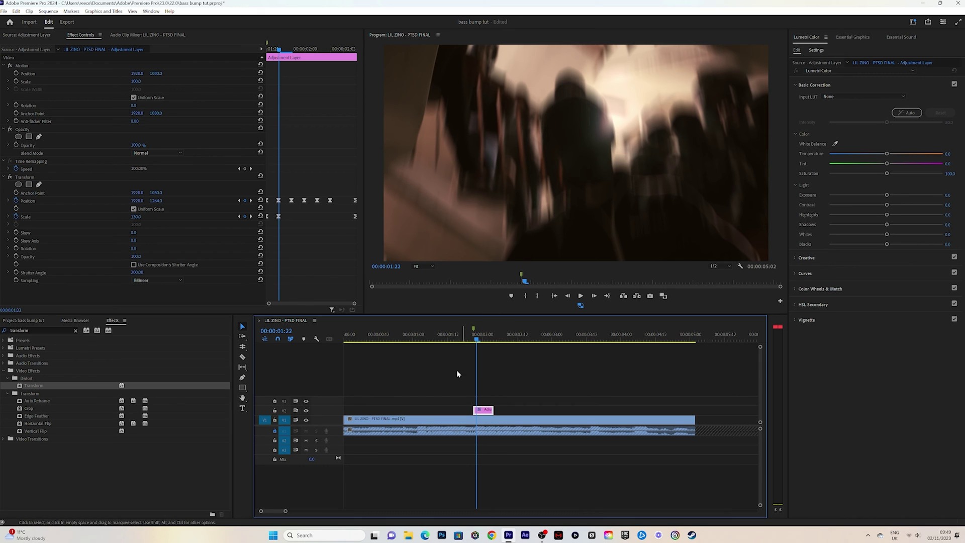
# - Delete Transform from the adjustment layer and search the Effects panel for 'NEW'
pyautogui.click(51, 176)
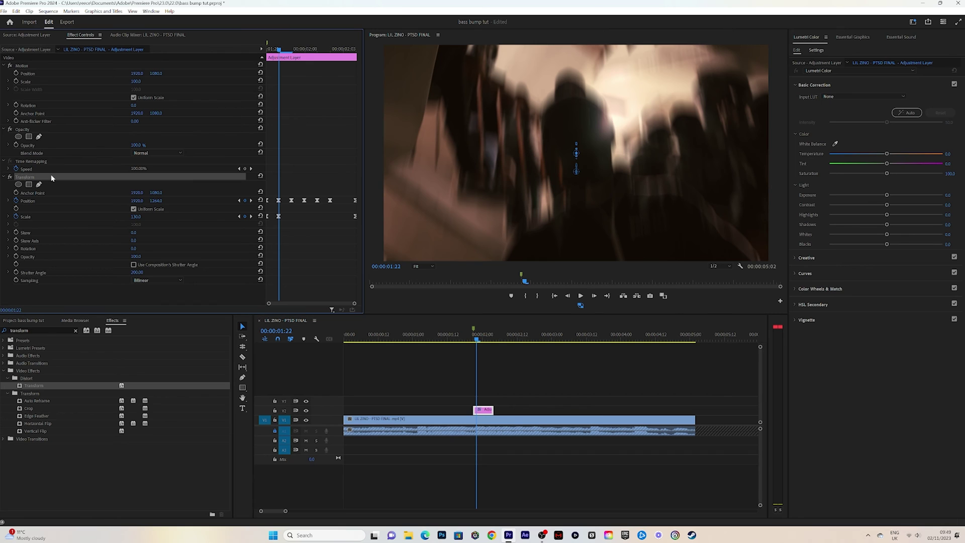
pyautogui.press('Delete')
pyautogui.doubleClick(45, 331)
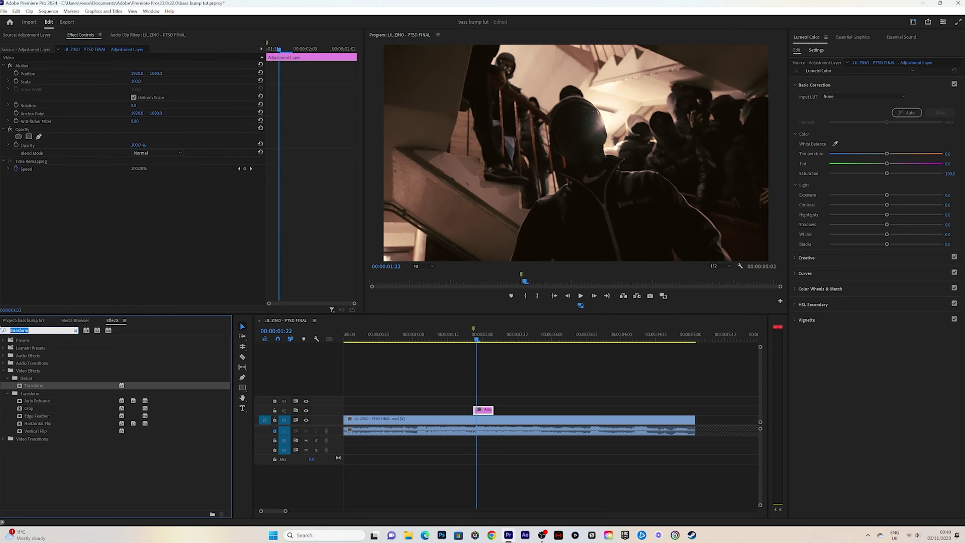
pyautogui.press('BackSpace')
pyautogui.write('NEW')
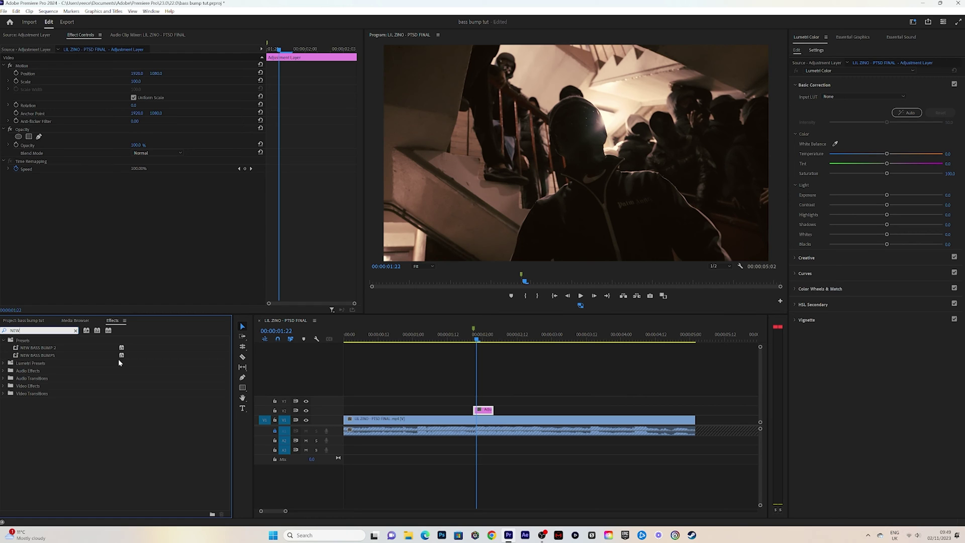
# - Extend the end of the V2 adjustment layer by about 8 frames
pyautogui.click(285, 404)
pyautogui.moveTo(285, 511); pyautogui.dragTo(270, 511)
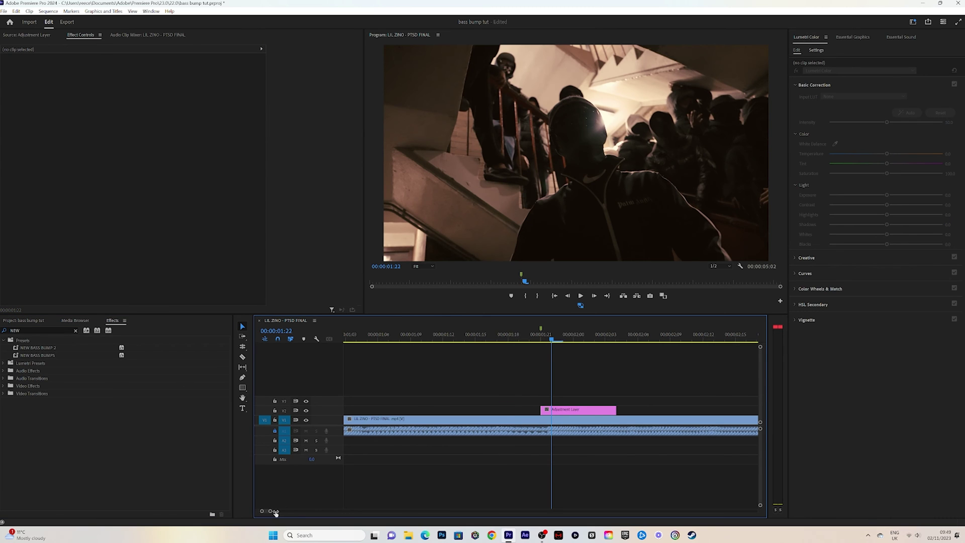
pyautogui.click(613, 410)
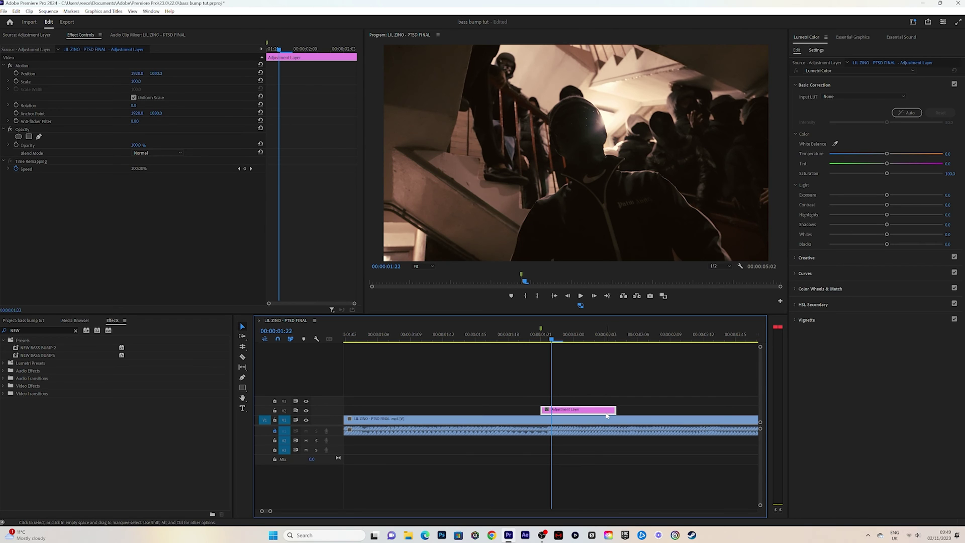
pyautogui.press('-')
pyautogui.press('-')
pyautogui.press('-')
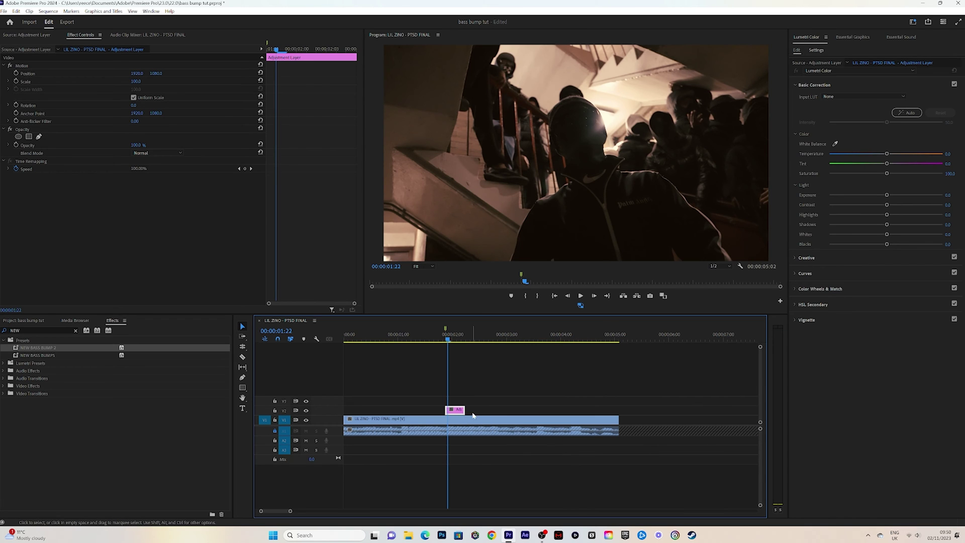
pyautogui.moveTo(461, 410); pyautogui.dragTo(478, 410)
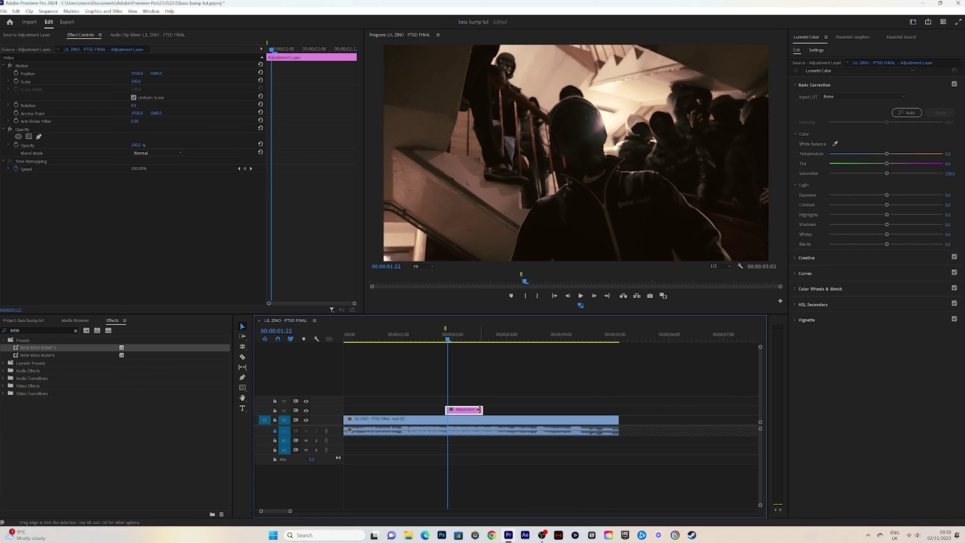
# - Apply the NEW BASS BUMP 2 preset to the adjustment layer
pyautogui.click(46, 350)
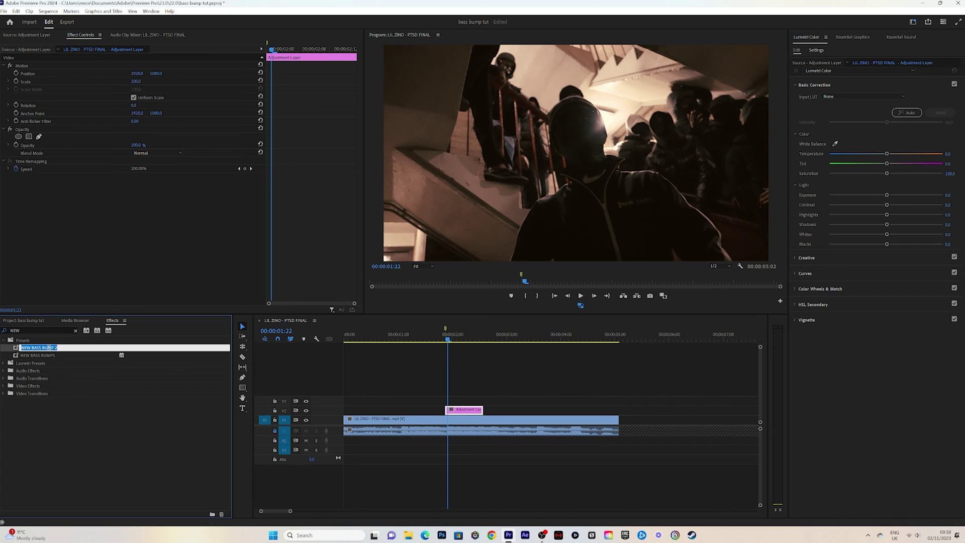
pyautogui.click(76, 369)
pyautogui.moveTo(51, 348); pyautogui.dragTo(463, 410)
pyautogui.click(441, 336)
pyautogui.click(403, 335)
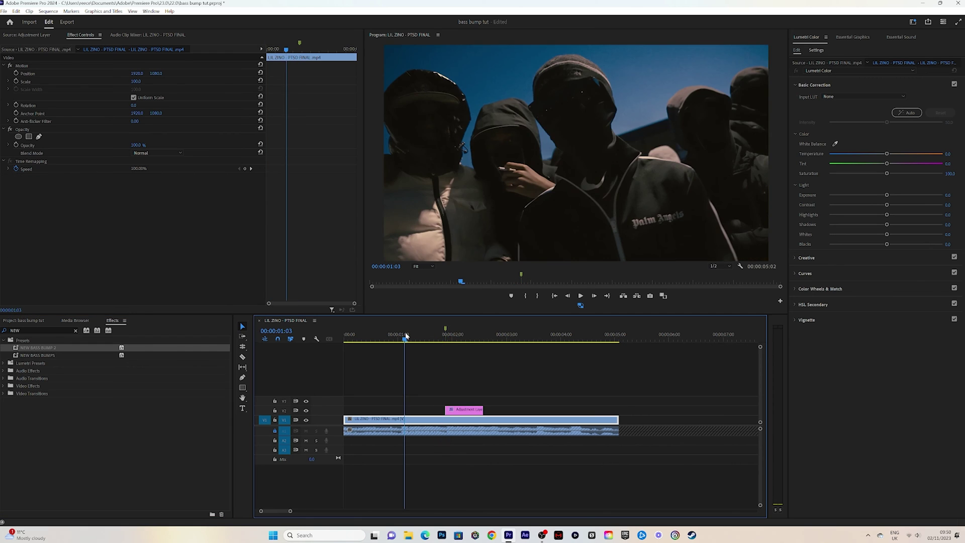
pyautogui.press('space')
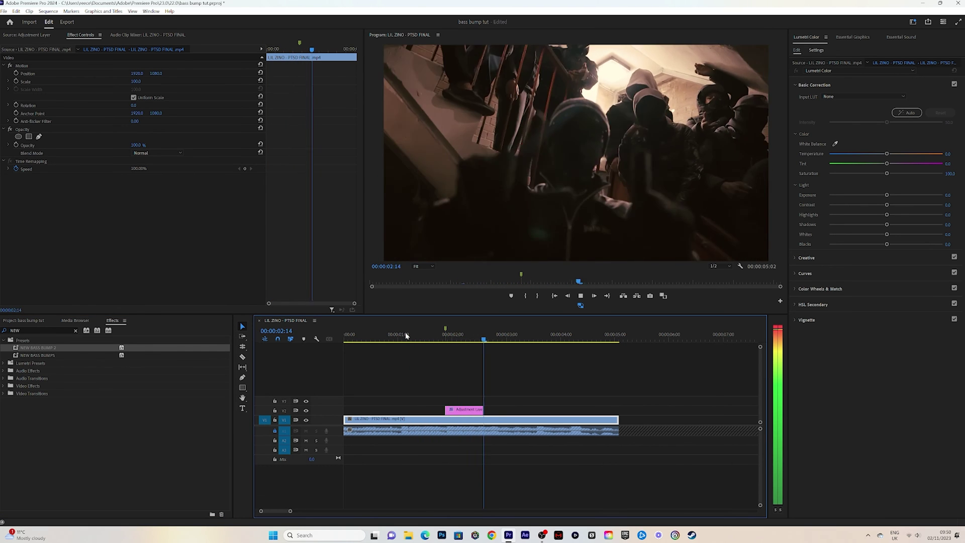
pyautogui.click(433, 336)
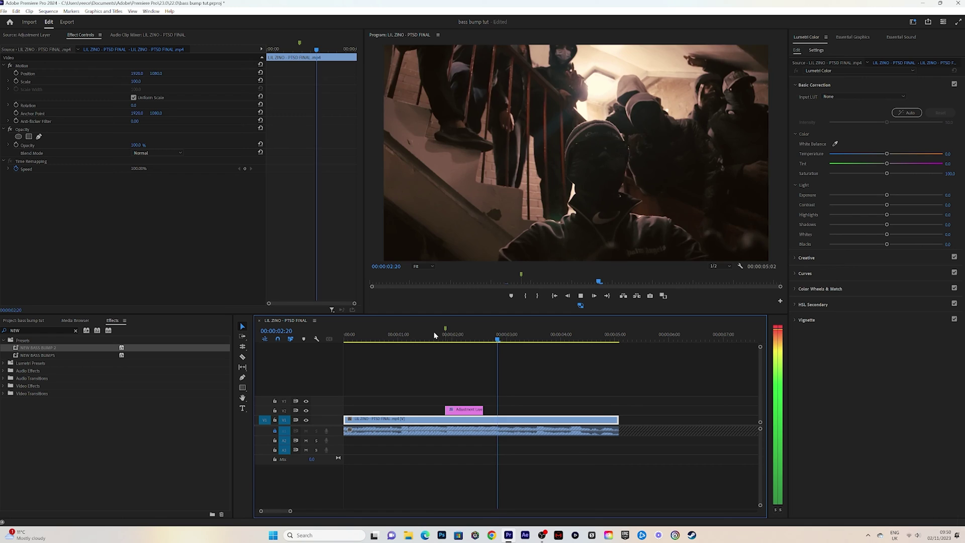
pyautogui.click(434, 336)
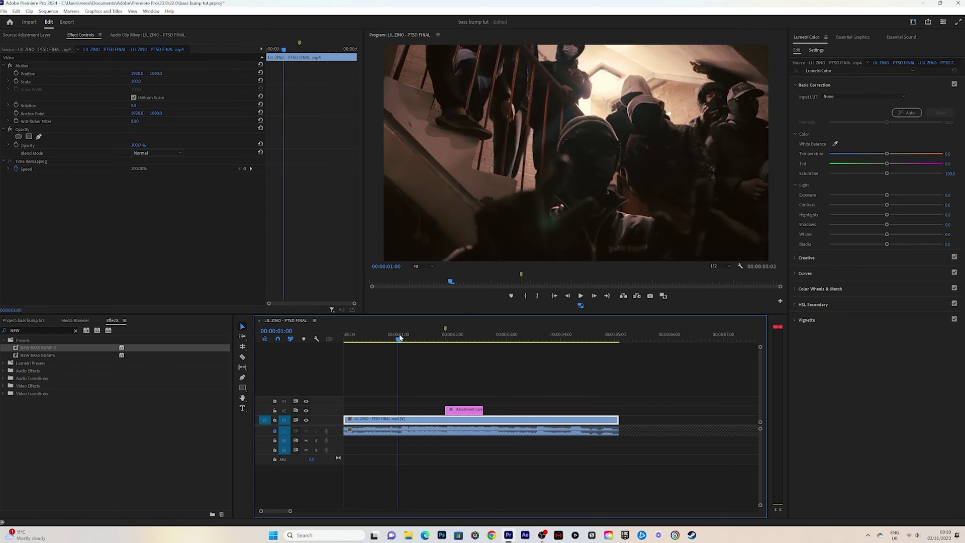
pyautogui.click(400, 335)
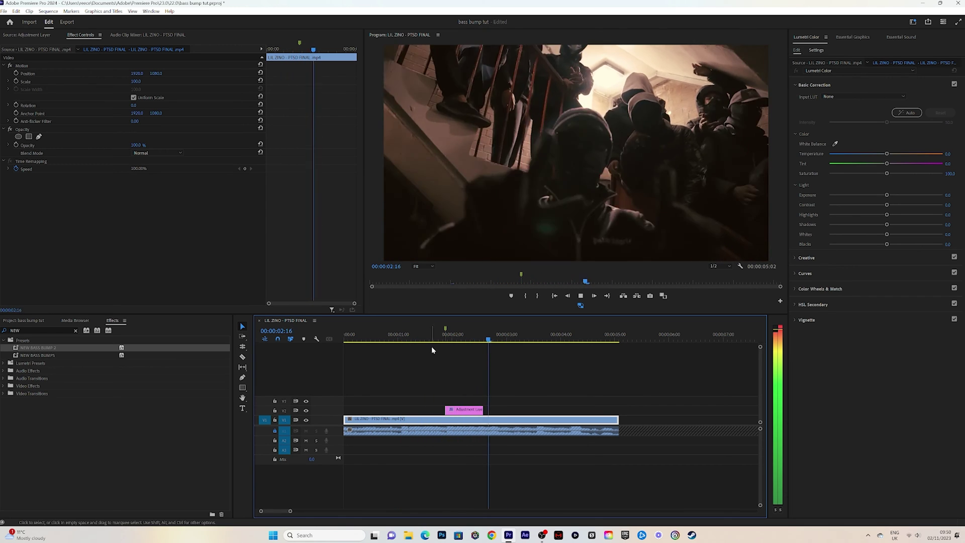
pyautogui.click(421, 336)
pyautogui.click(445, 340)
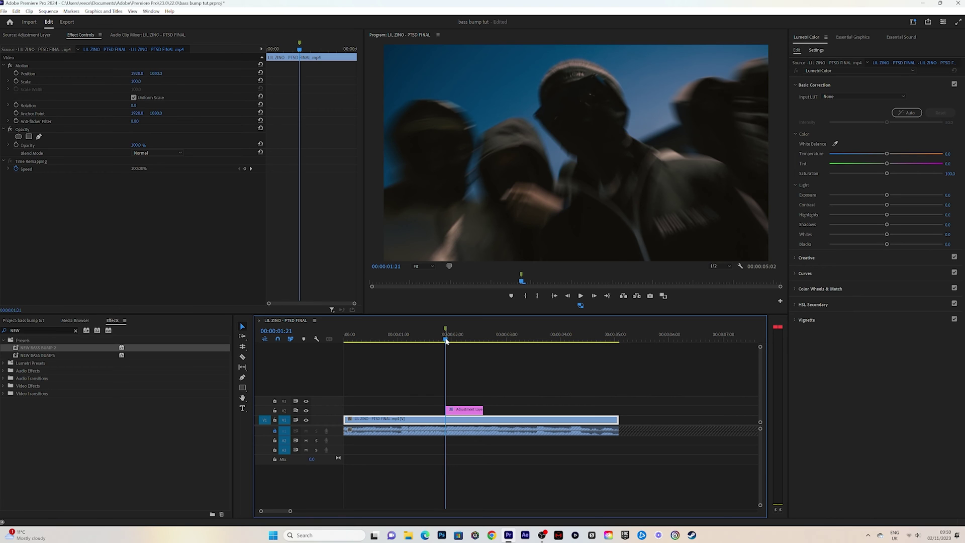
pyautogui.press('Right')
pyautogui.press('Right')
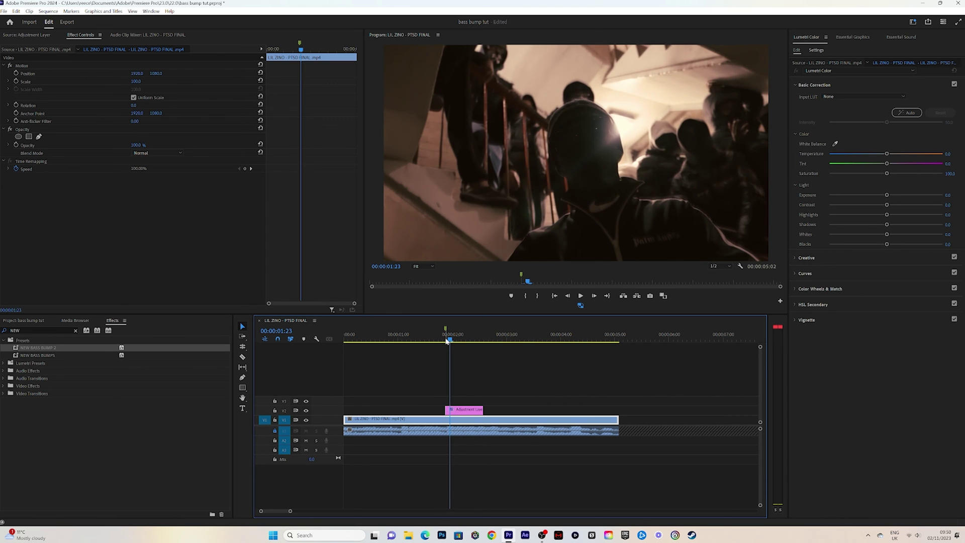
pyautogui.press('Left')
pyautogui.press('Left')
pyautogui.press('Left')
pyautogui.press('Left')
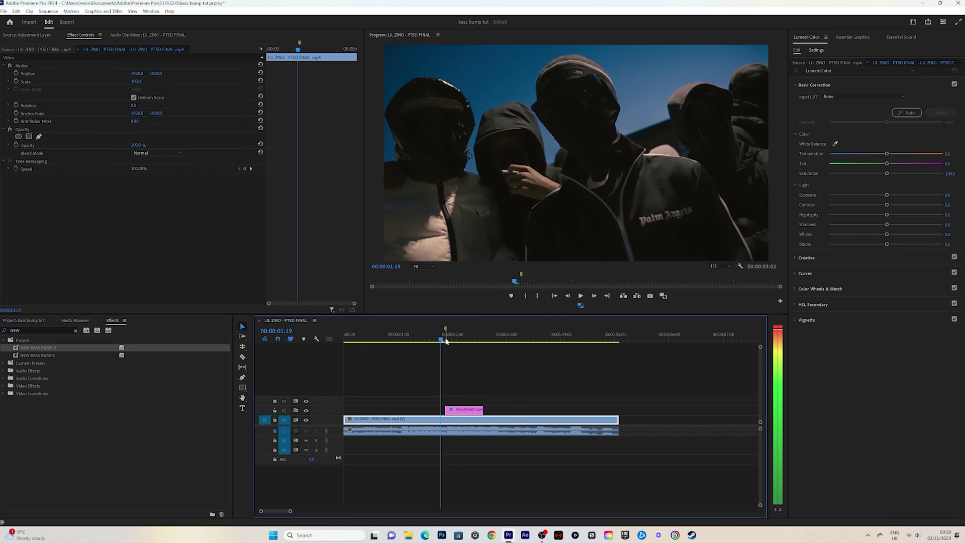
pyautogui.press('Left')
pyautogui.press('=')
pyautogui.press('=')
# - Shift the V2 adjustment layer one frame earlier on the timeline
pyautogui.click(593, 411)
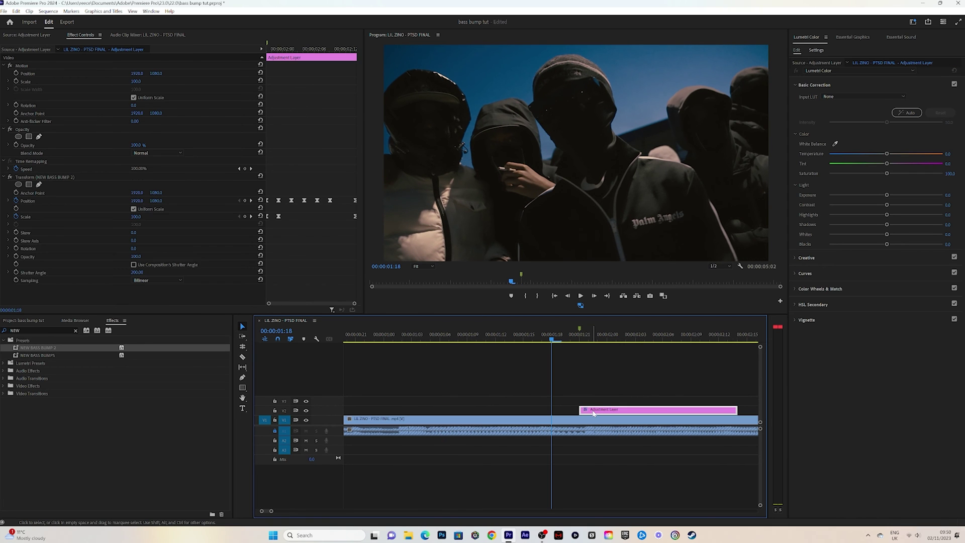
pyautogui.moveTo(593, 411); pyautogui.dragTo(588, 415)
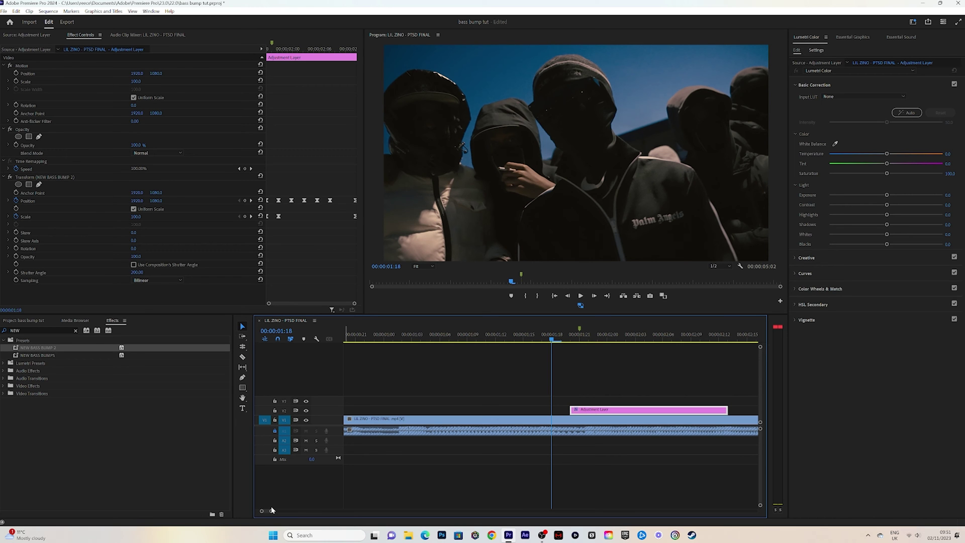
pyautogui.moveTo(271, 511); pyautogui.dragTo(289, 511)
# - Replay the shake from around 01:10 and park the playhead at 01:14
pyautogui.press('space')
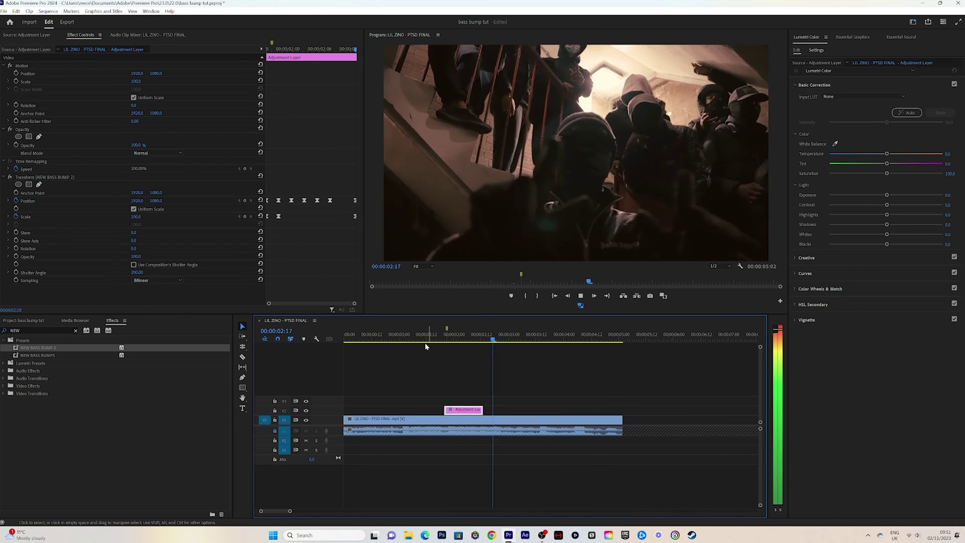
pyautogui.click(424, 343)
pyautogui.press('space')
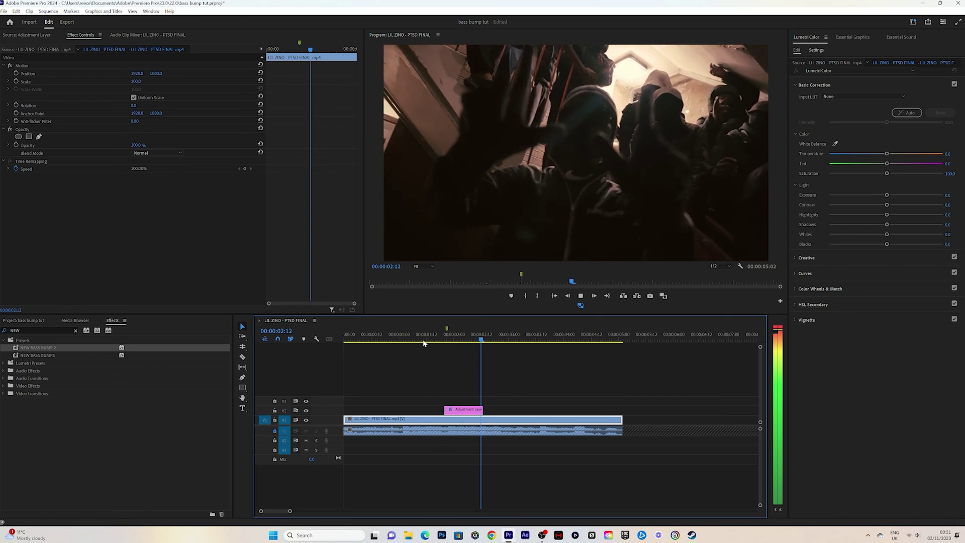
pyautogui.click(423, 342)
pyautogui.press('space')
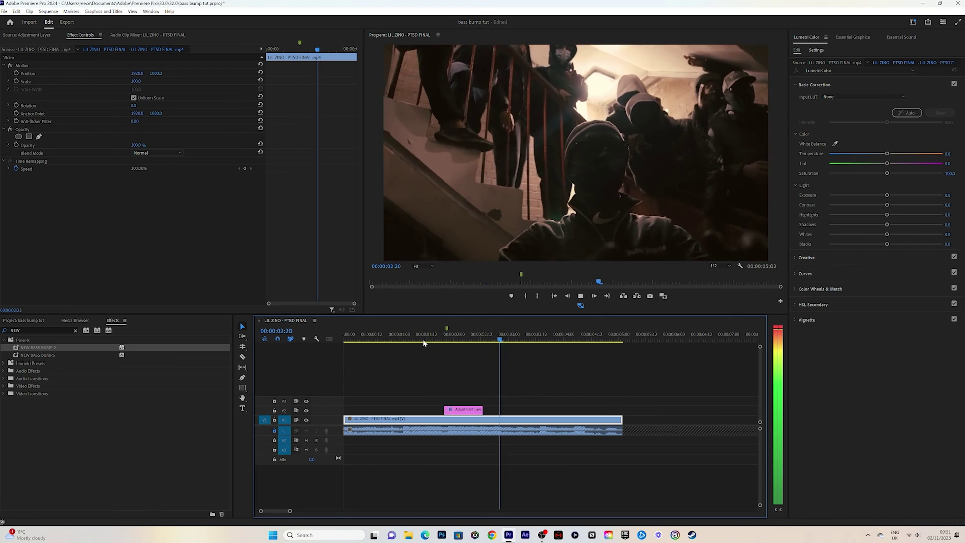
pyautogui.click(424, 342)
pyautogui.click(431, 340)
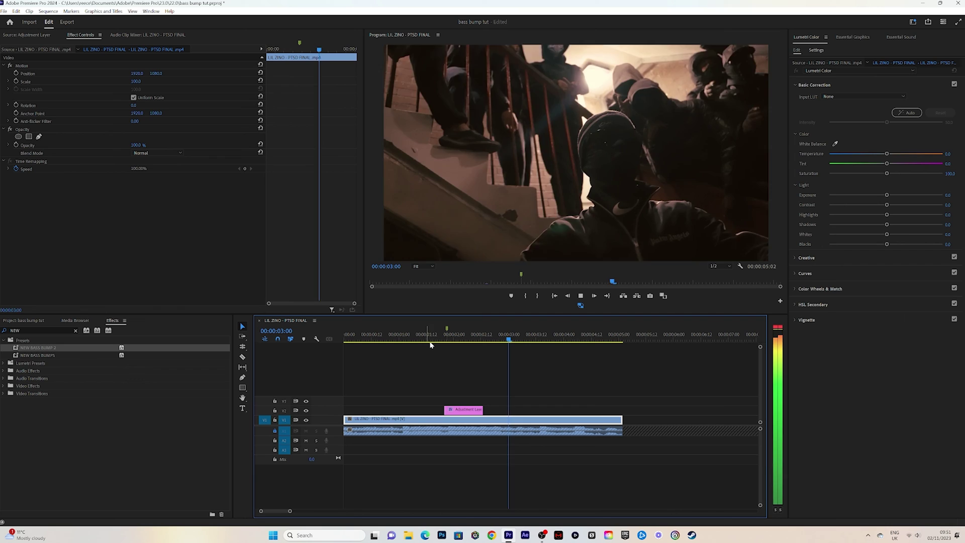
pyautogui.press('space')
pyautogui.click(431, 340)
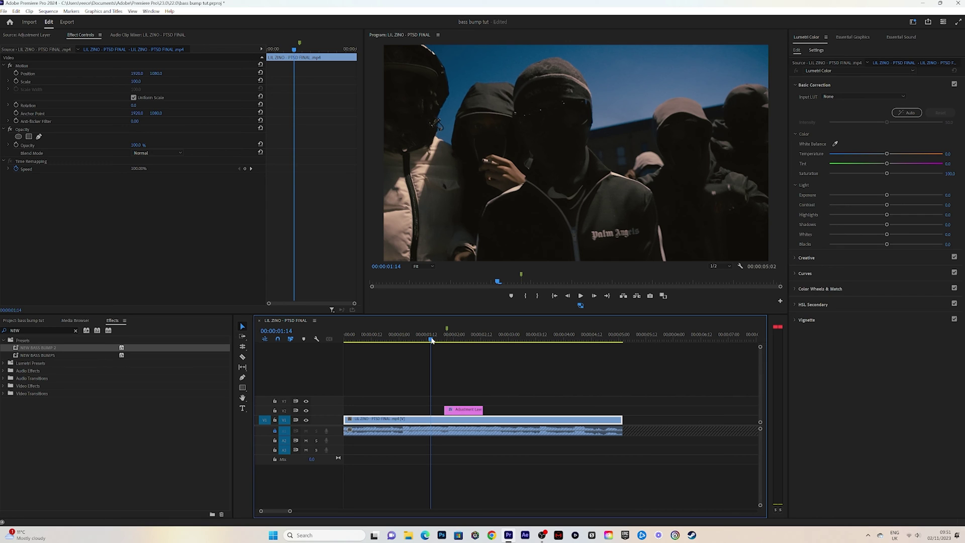
# - Create a new Adjustment Layer in the Project panel with default settings
pyautogui.click(24, 320)
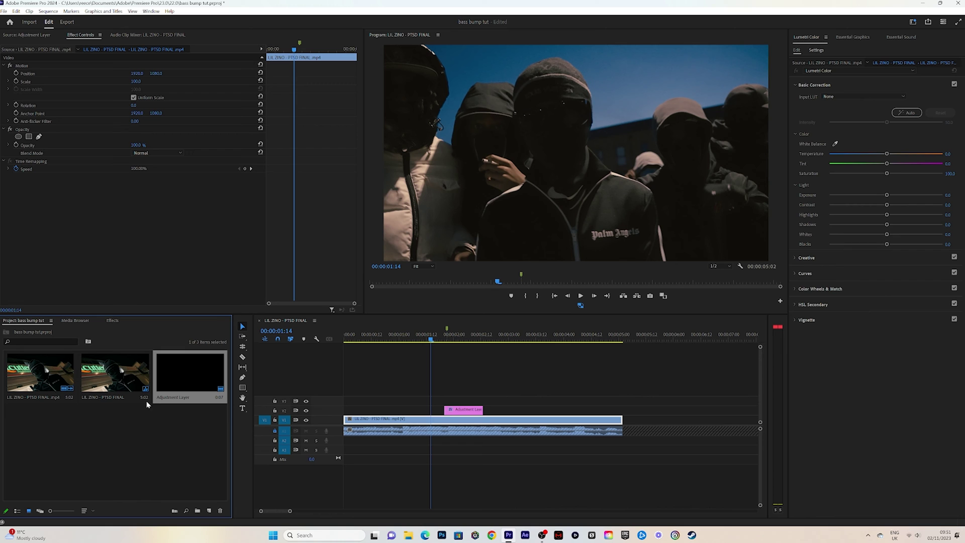
pyautogui.click(208, 510)
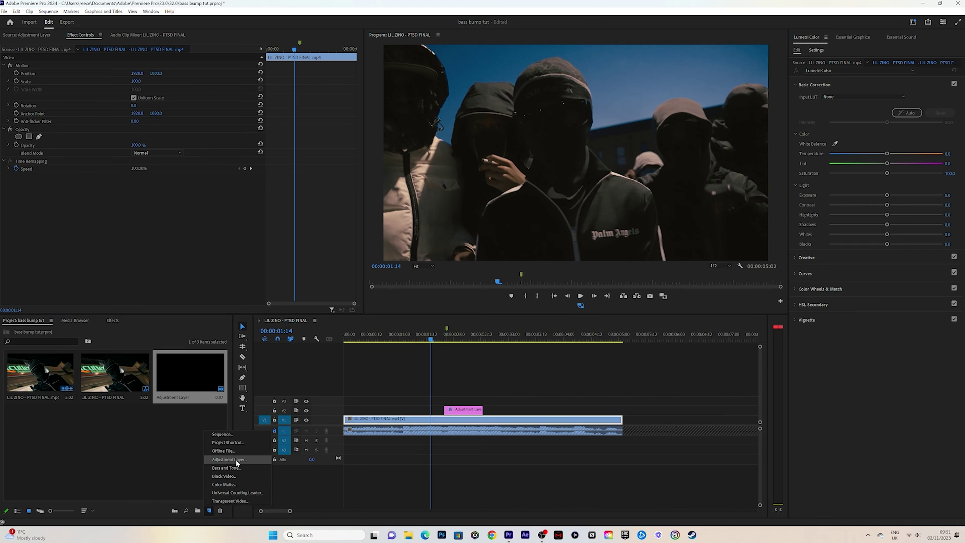
pyautogui.click(229, 459)
pyautogui.click(493, 286)
# - Mark an 8-frame In/Out range on the adjustment layer and place it on V3
pyautogui.doubleClick(64, 421)
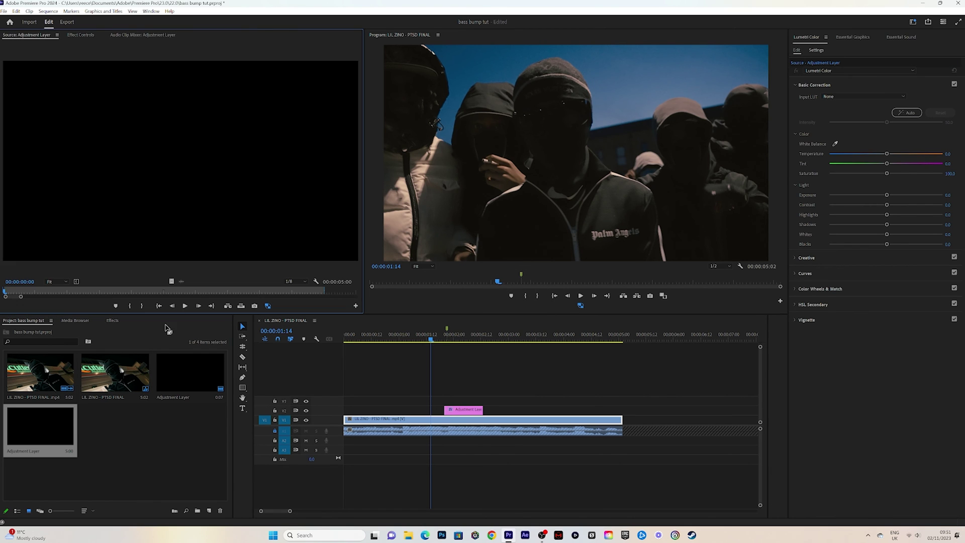
pyautogui.click(130, 306)
pyautogui.press('space')
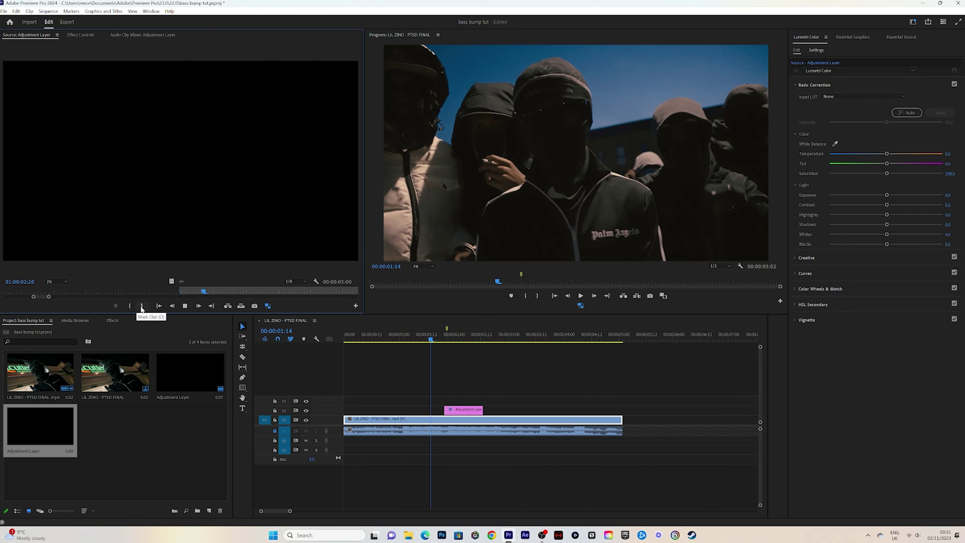
pyautogui.click(142, 305)
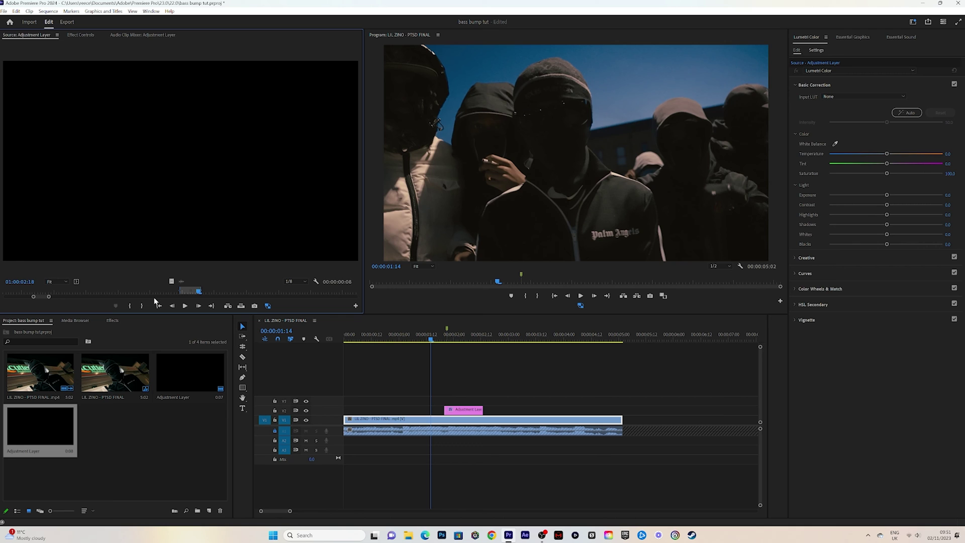
pyautogui.moveTo(172, 281); pyautogui.dragTo(441, 401)
pyautogui.moveTo(290, 511); pyautogui.dragTo(278, 512)
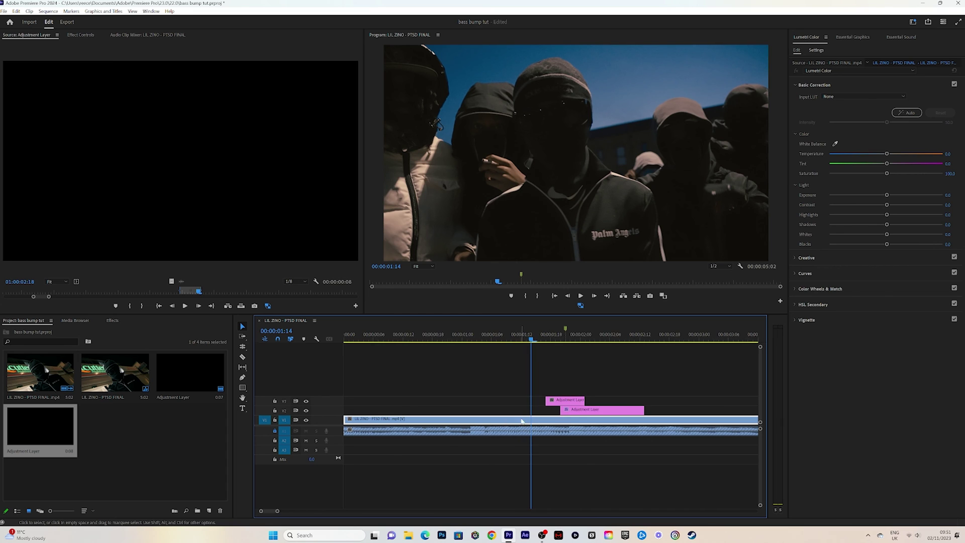
# - Split the V3 adjustment layer in two with the Razor tool
pyautogui.press('c')
pyautogui.click(566, 402)
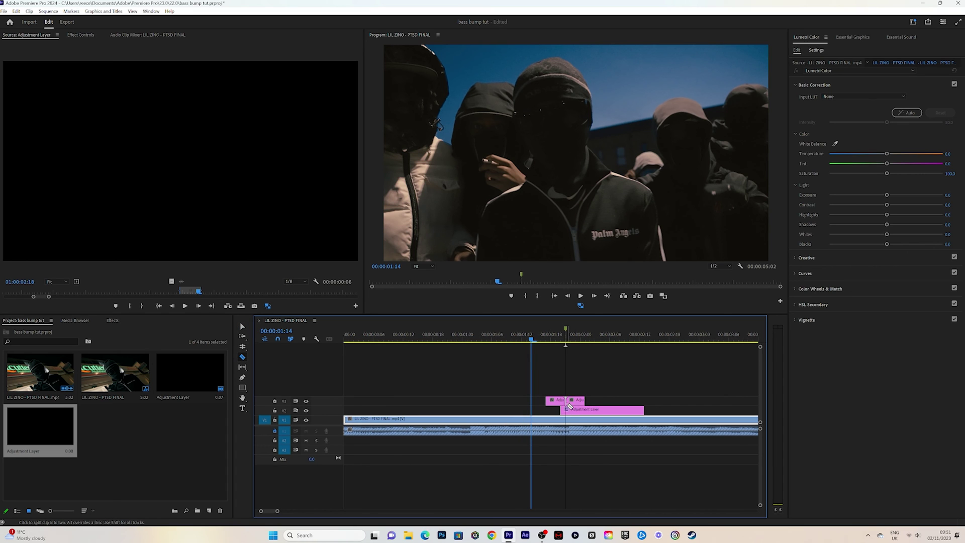
pyautogui.press('v')
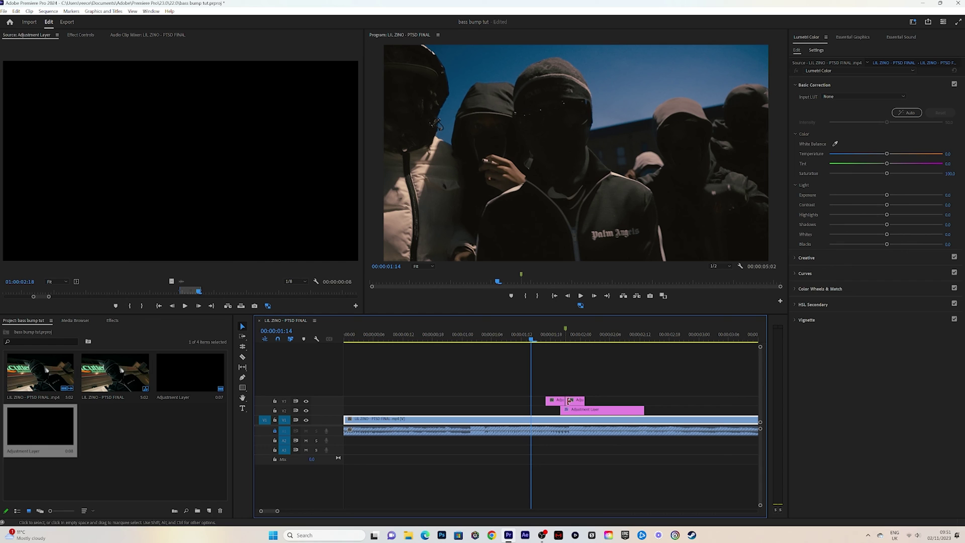
# - Add an Additive Dissolve at the V3 cut and scrub through the flash
pyautogui.click(112, 320)
pyautogui.click(60, 331)
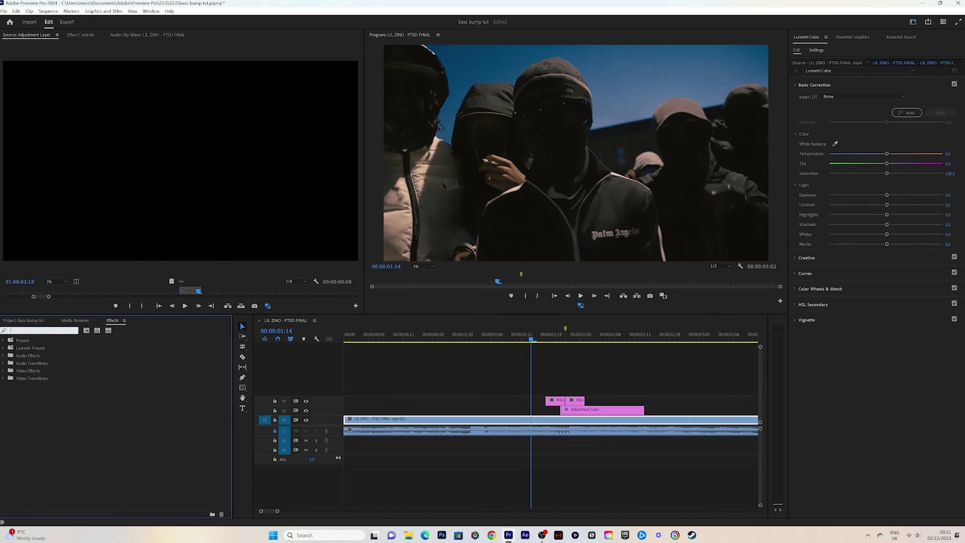
pyautogui.write('ADD')
pyautogui.moveTo(41, 393); pyautogui.dragTo(565, 400)
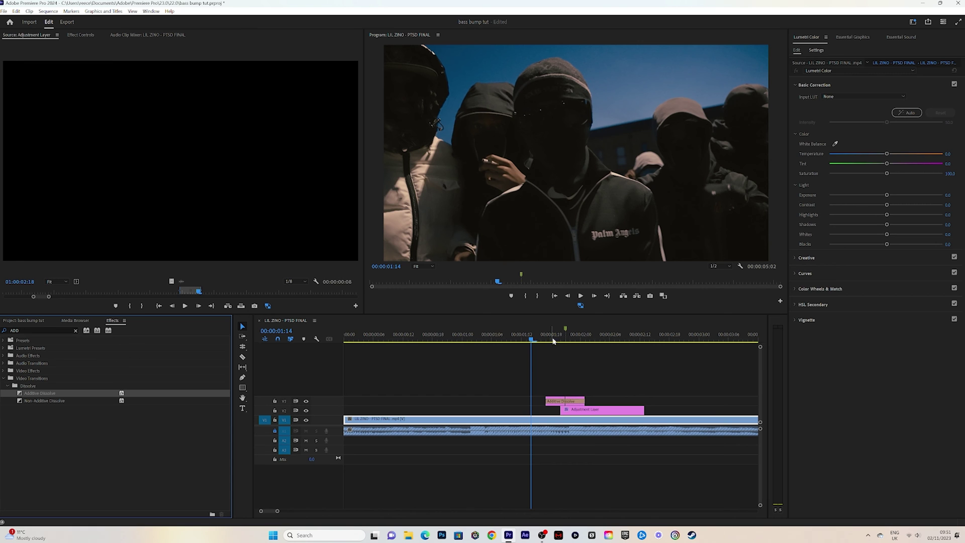
pyautogui.moveTo(553, 341); pyautogui.dragTo(525, 336)
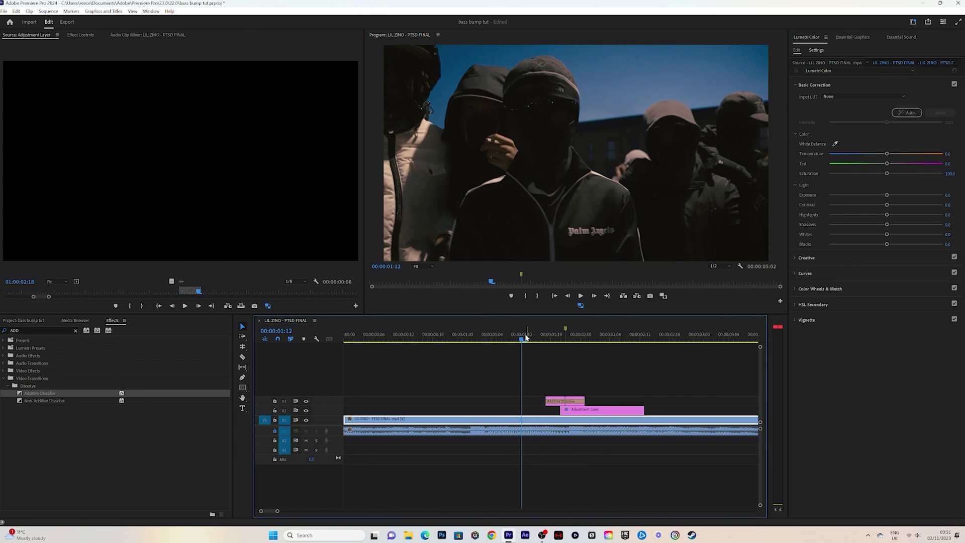